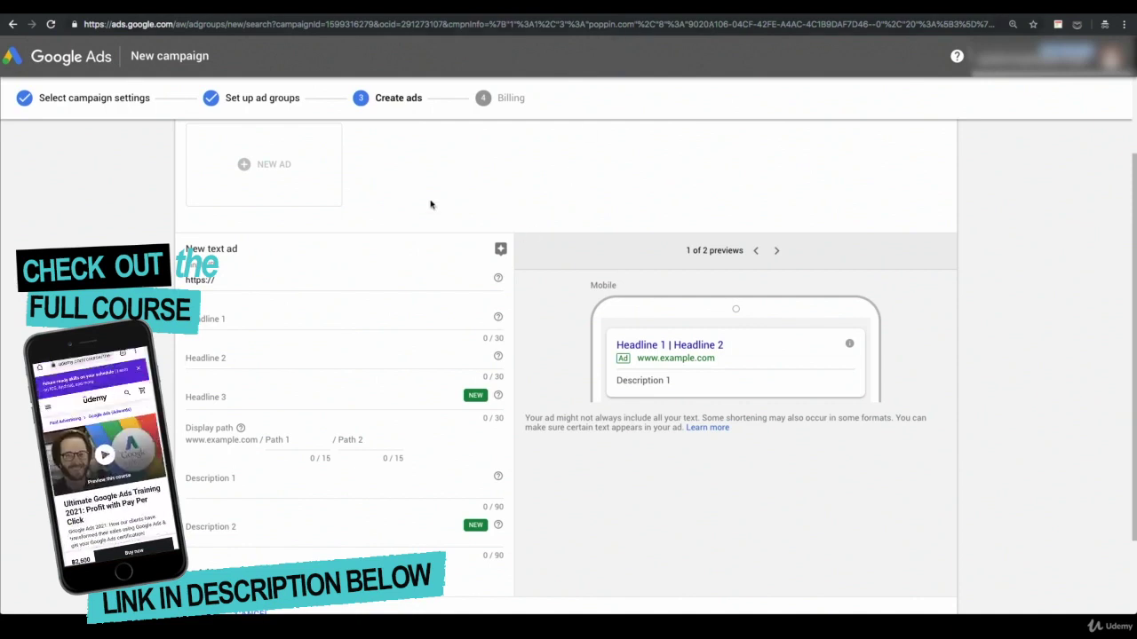
Copy the address of the Office Chairs + Stools page on the Poppin website for the ad's final URL
{"action": "left_click", "coordinate": [295, 284]}
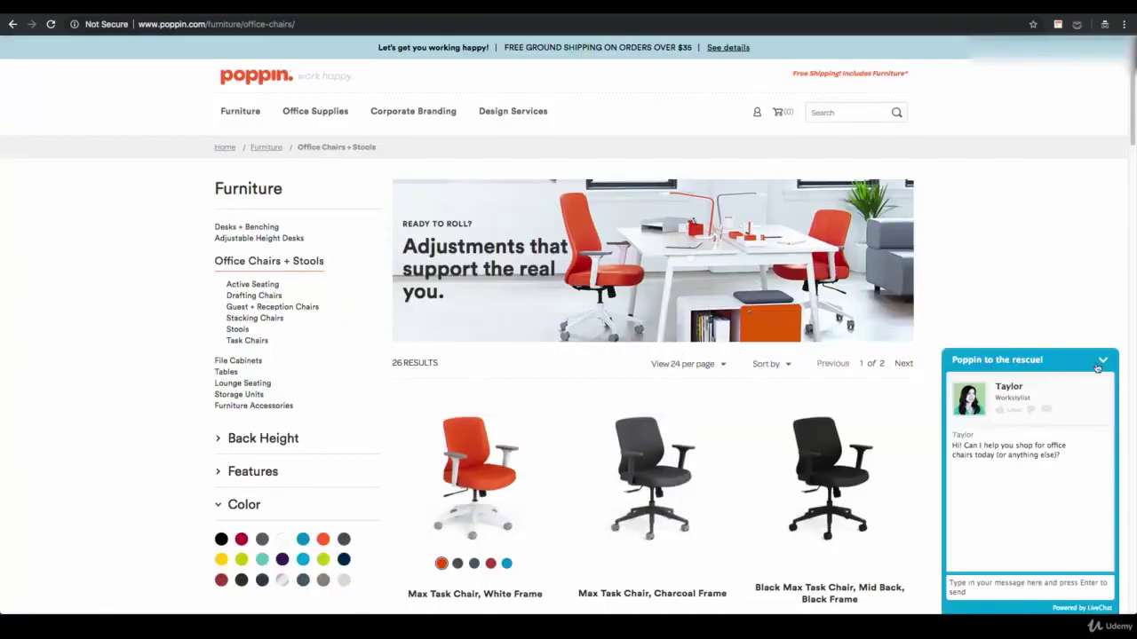
{"action": "left_click", "coordinate": [1101, 364]}
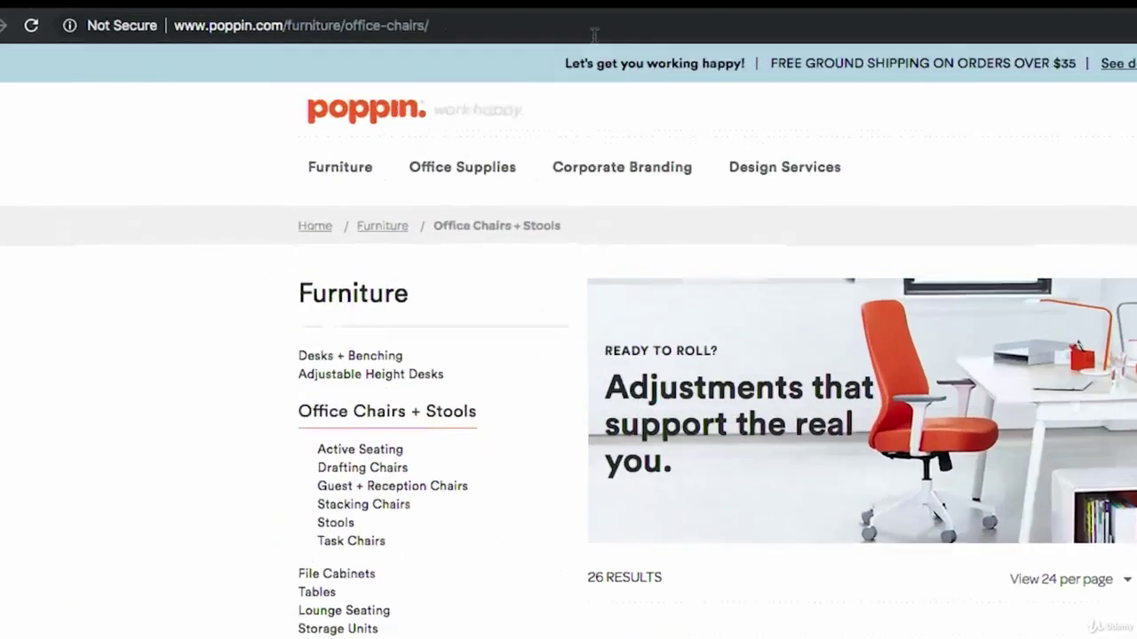
{"action": "left_click", "coordinate": [393, 21]}
{"action": "key", "text": "super+c"}
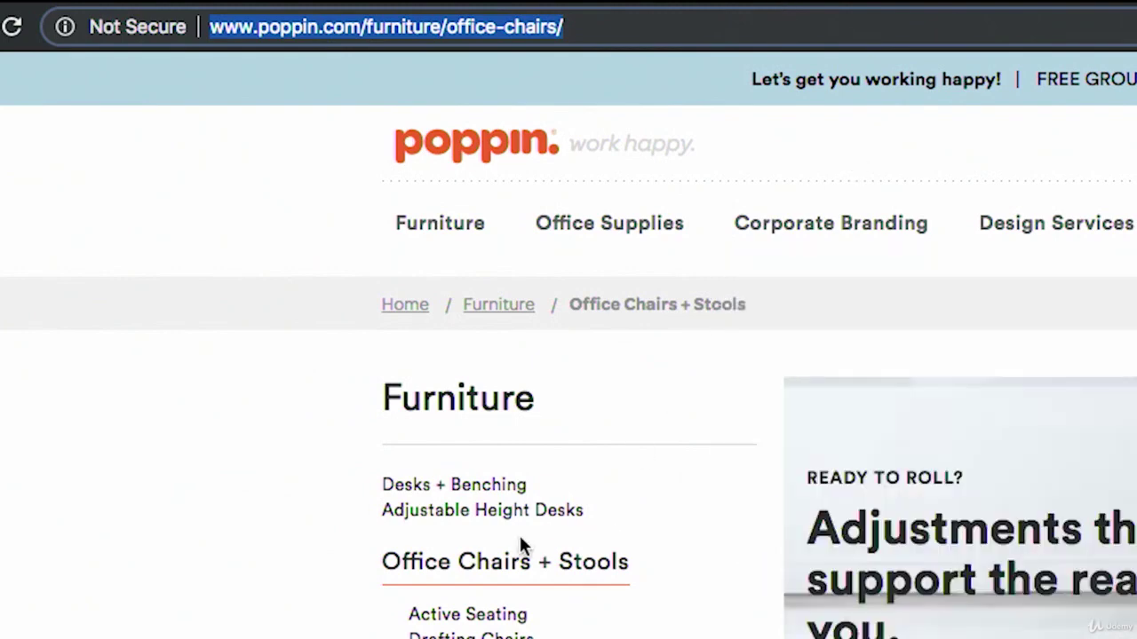
{"action": "left_click", "coordinate": [463, 619]}
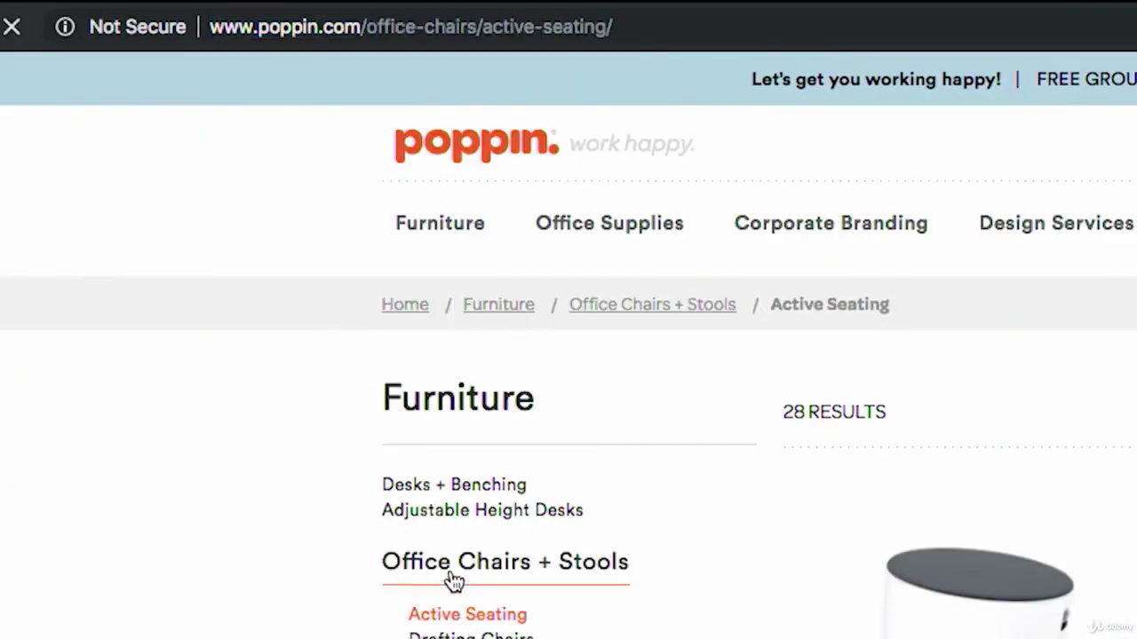
{"action": "left_click", "coordinate": [447, 573]}
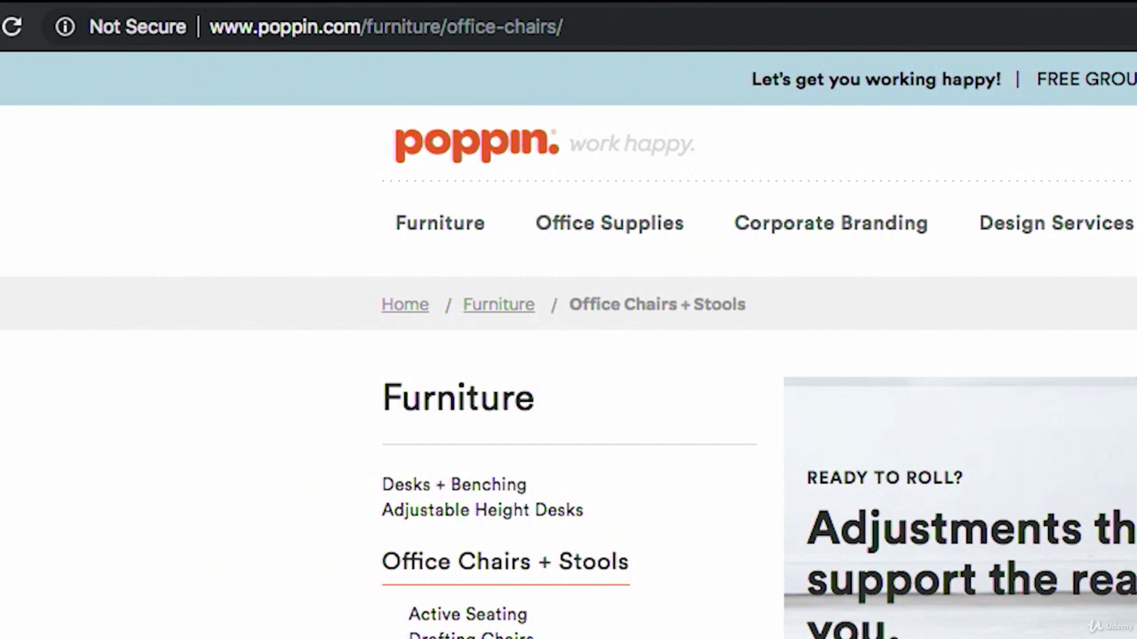
{"action": "left_click", "coordinate": [597, 30]}
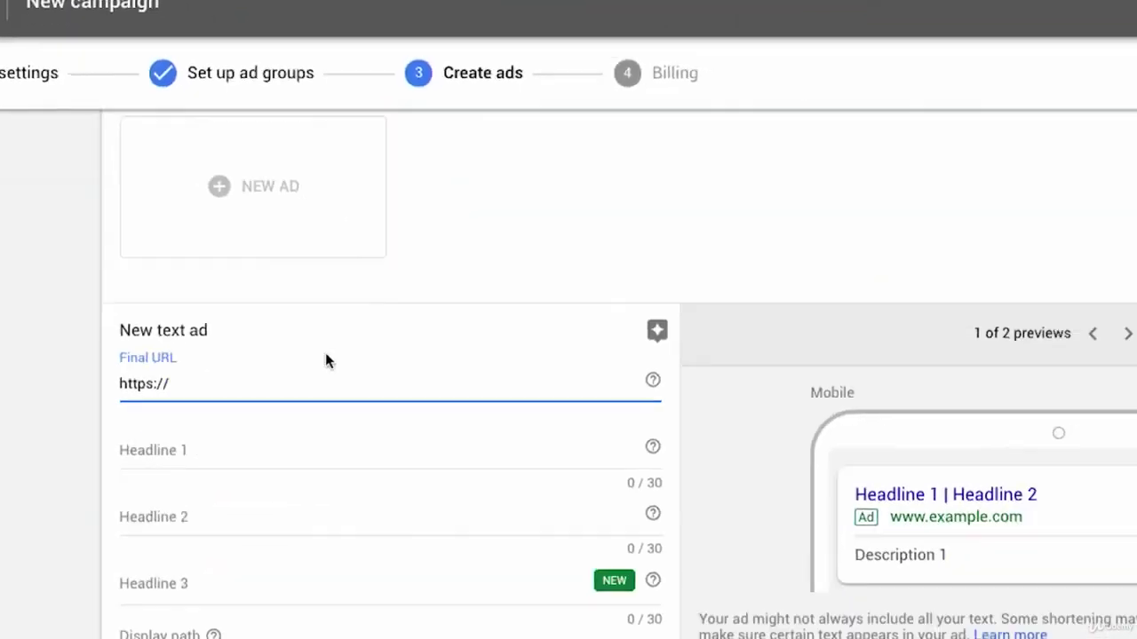
{"action": "key", "text": "super+v"}
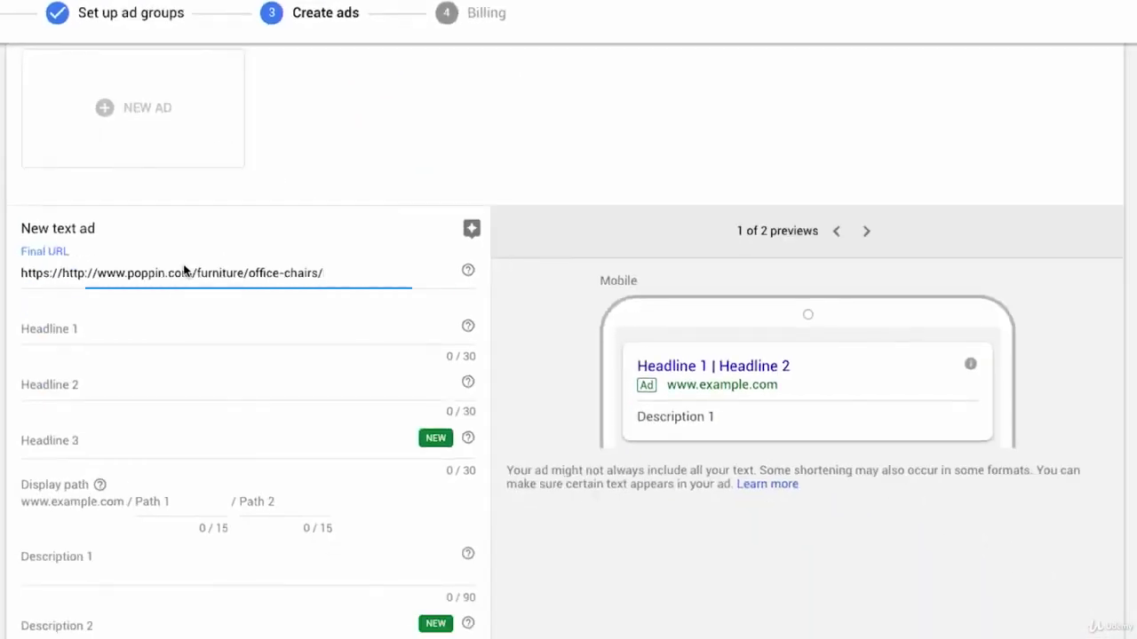
{"action": "key", "text": "super+a"}
{"action": "key", "text": "super+v"}
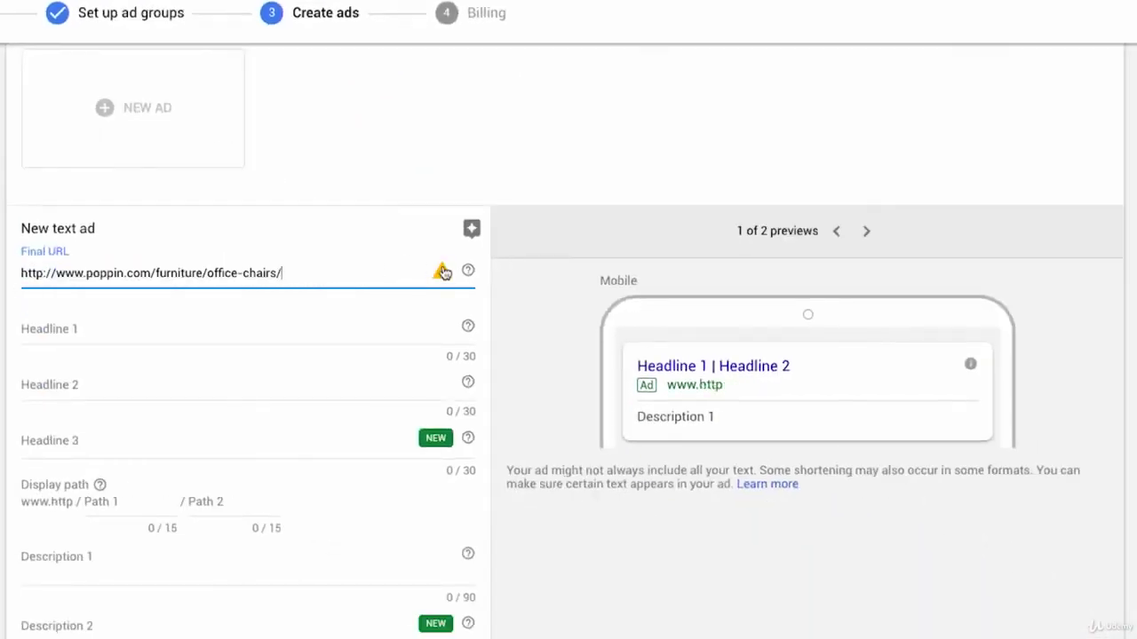
{"action": "mouse_move", "coordinate": [451, 279]}
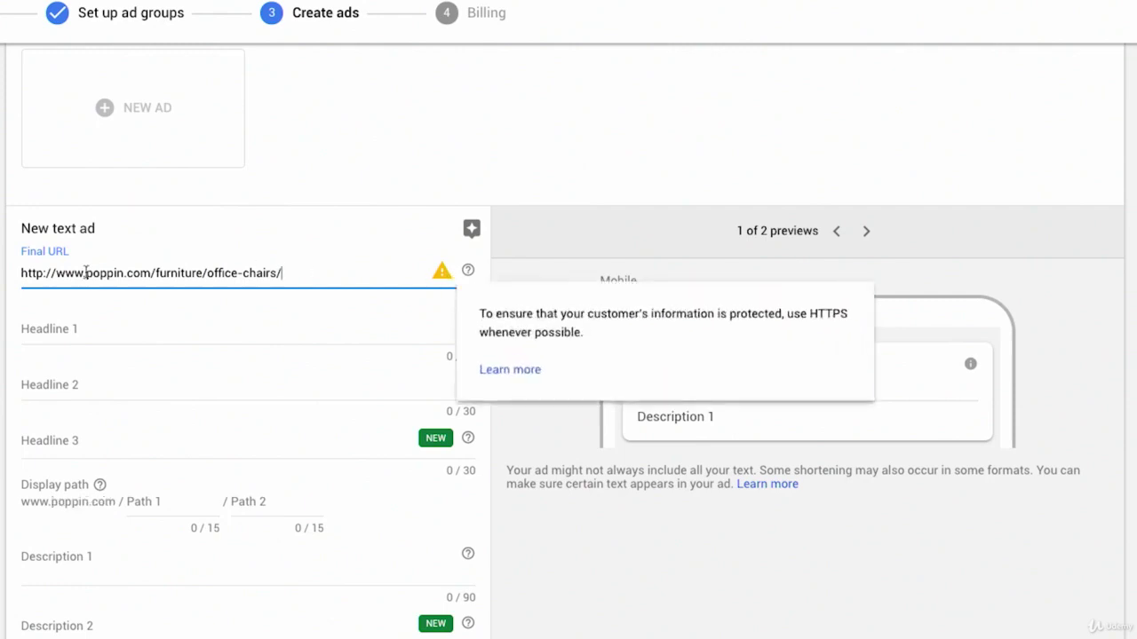
{"action": "left_click", "coordinate": [41, 274]}
{"action": "type", "text": "s"}
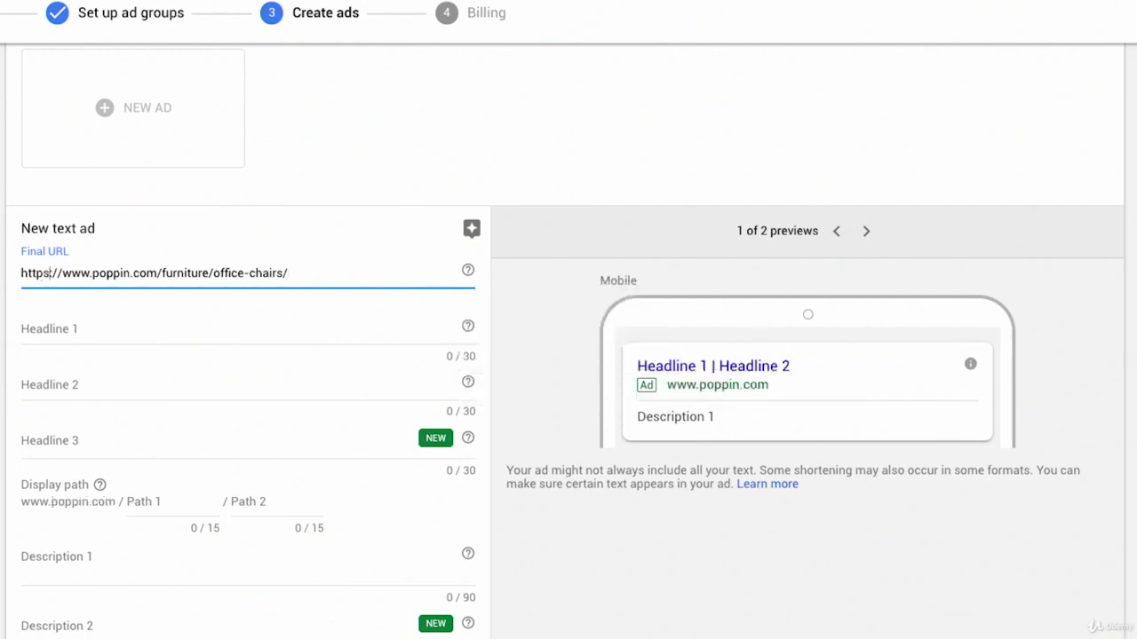
Enter "Poppin® Office Chairs - From $299" as Headline 1 of the text ad
{"action": "left_click", "coordinate": [122, 327]}
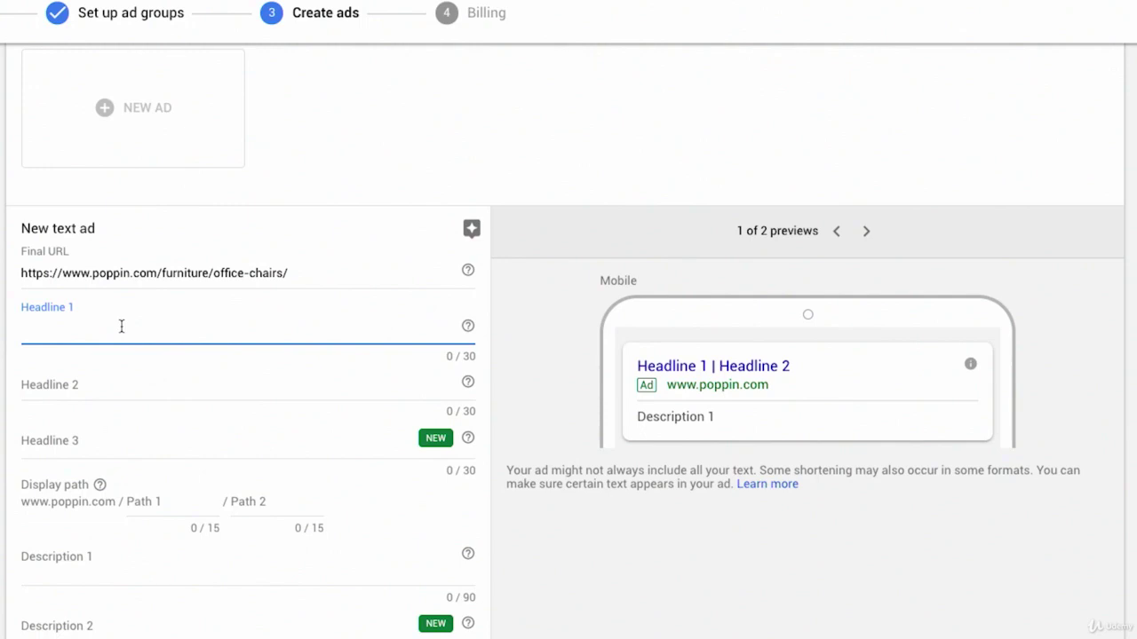
{"action": "type", "text": "Poppin"}
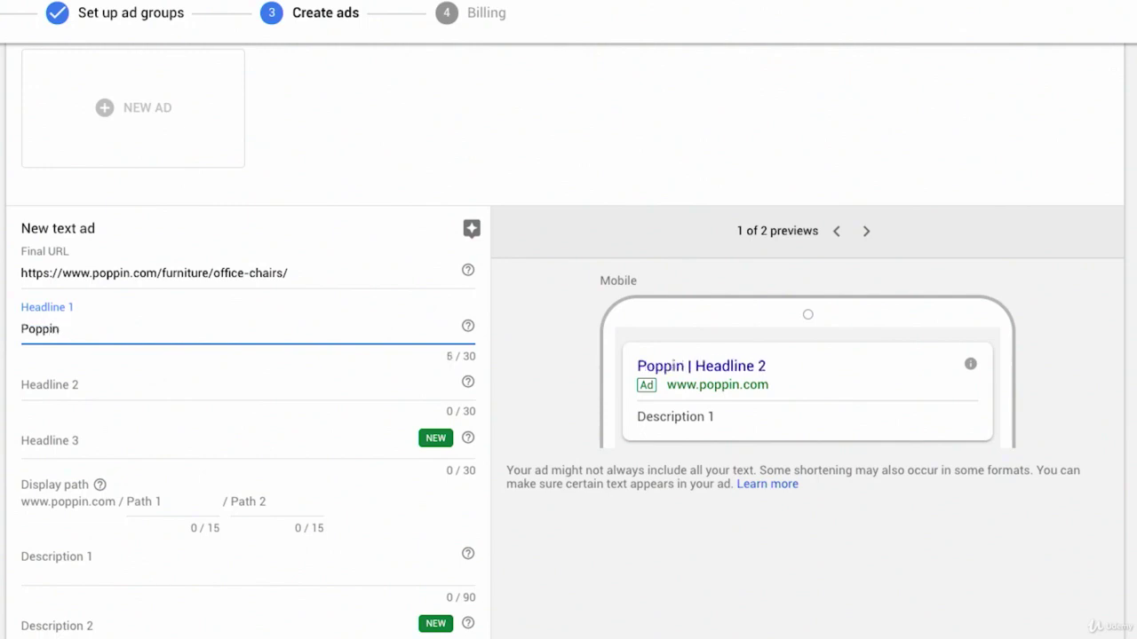
{"action": "type", "text": "® O"}
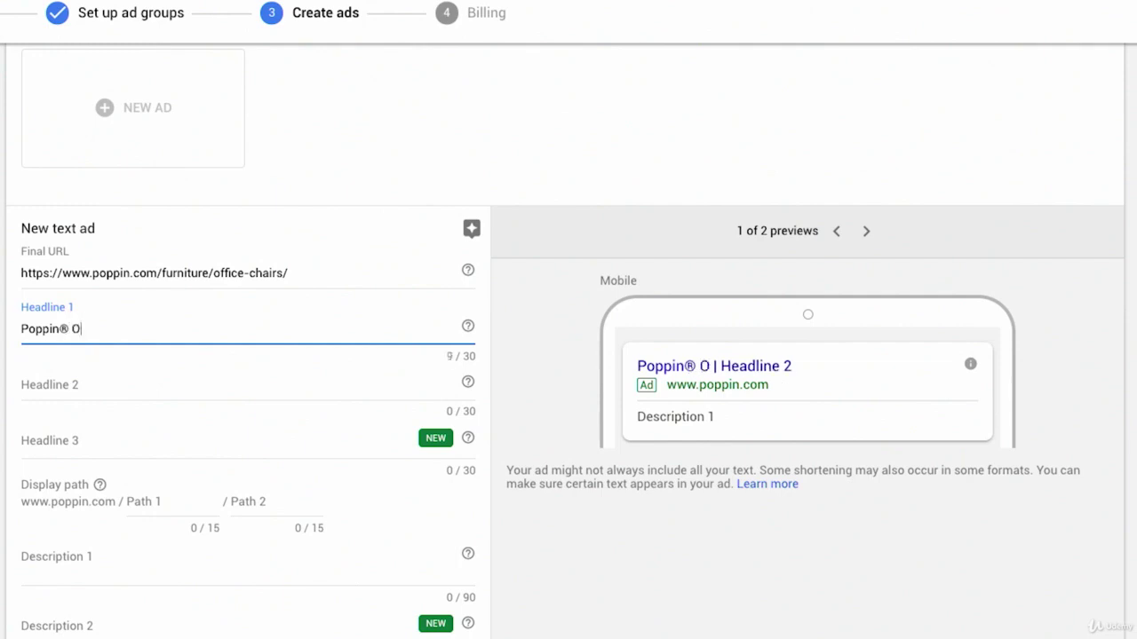
{"action": "type", "text": "ffice Chairs"}
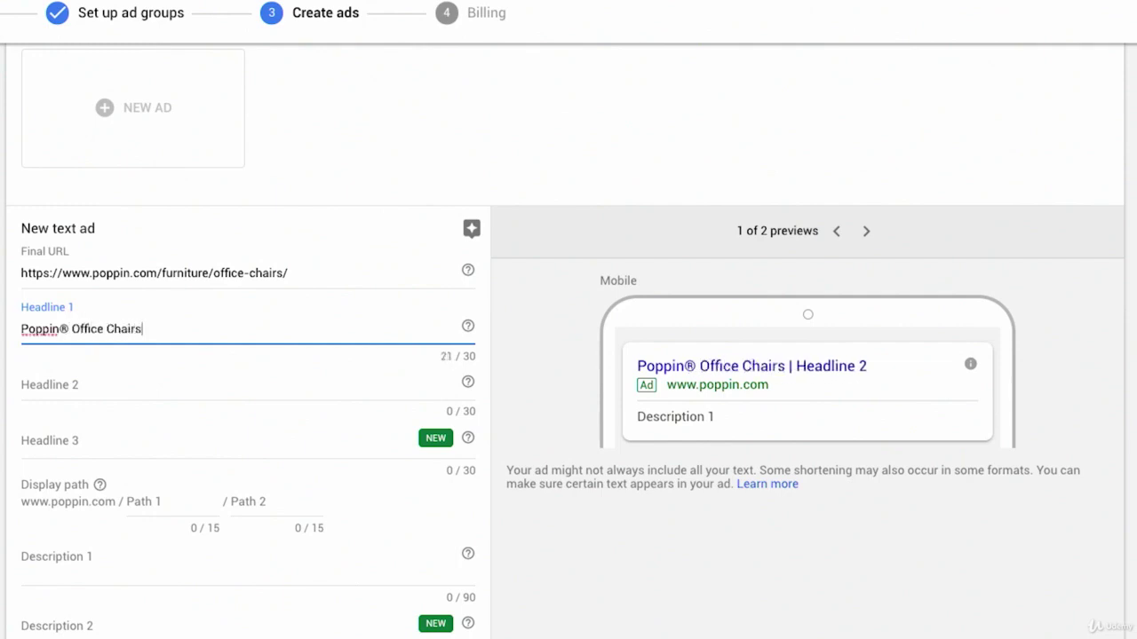
{"action": "type", "text": " - From "}
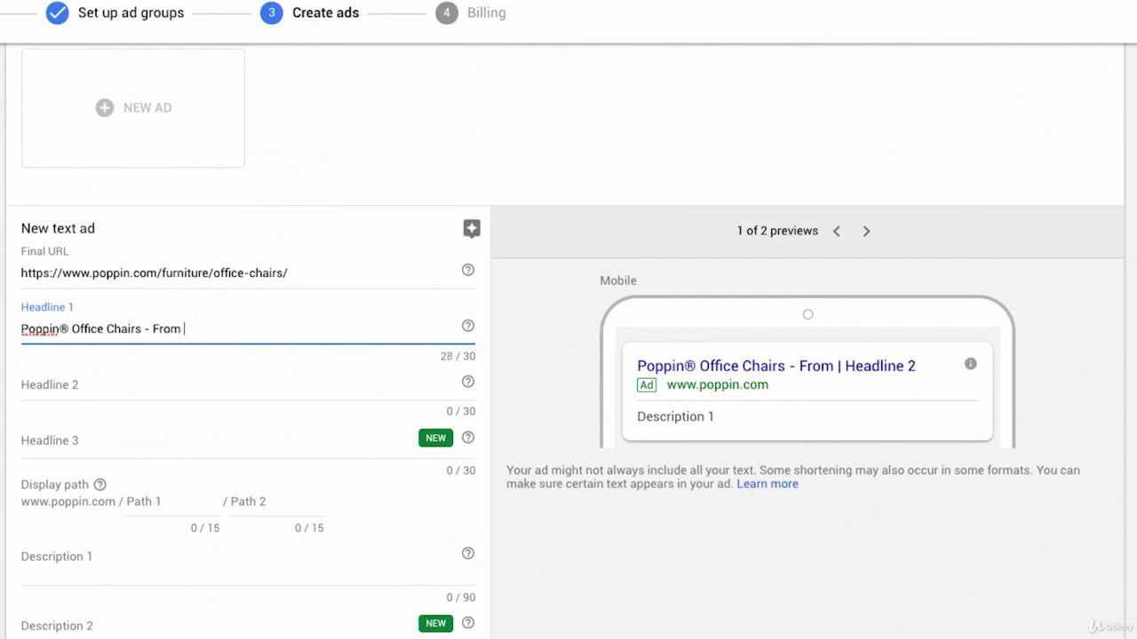
{"action": "type", "text": "$299"}
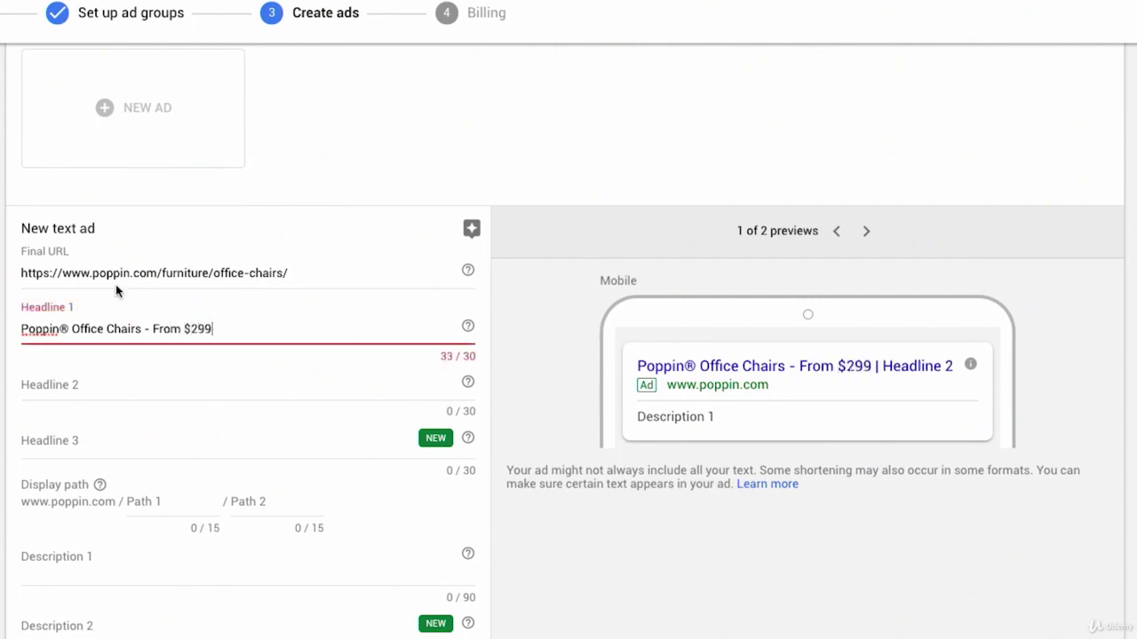
Shorten Headline 1 to "Poppin Office Chairs-From $299" by removing the ® symbol and the spaces around the hyphen
{"action": "left_click", "coordinate": [154, 328]}
{"action": "key", "text": "BackSpace"}
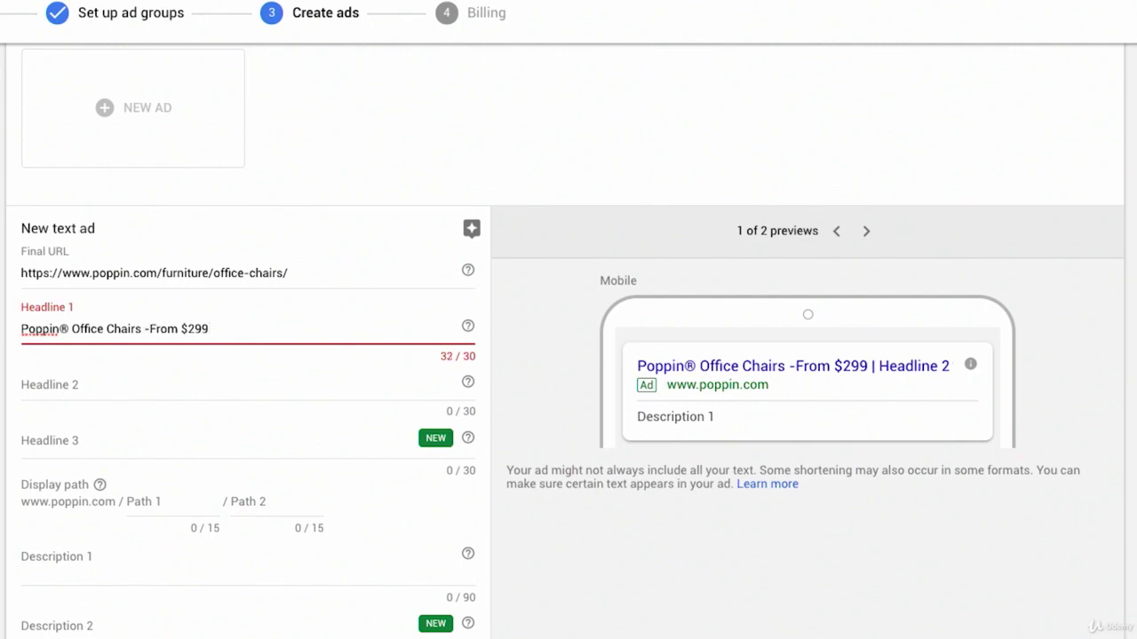
{"action": "key", "text": "Left"}
{"action": "key", "text": "BackSpace"}
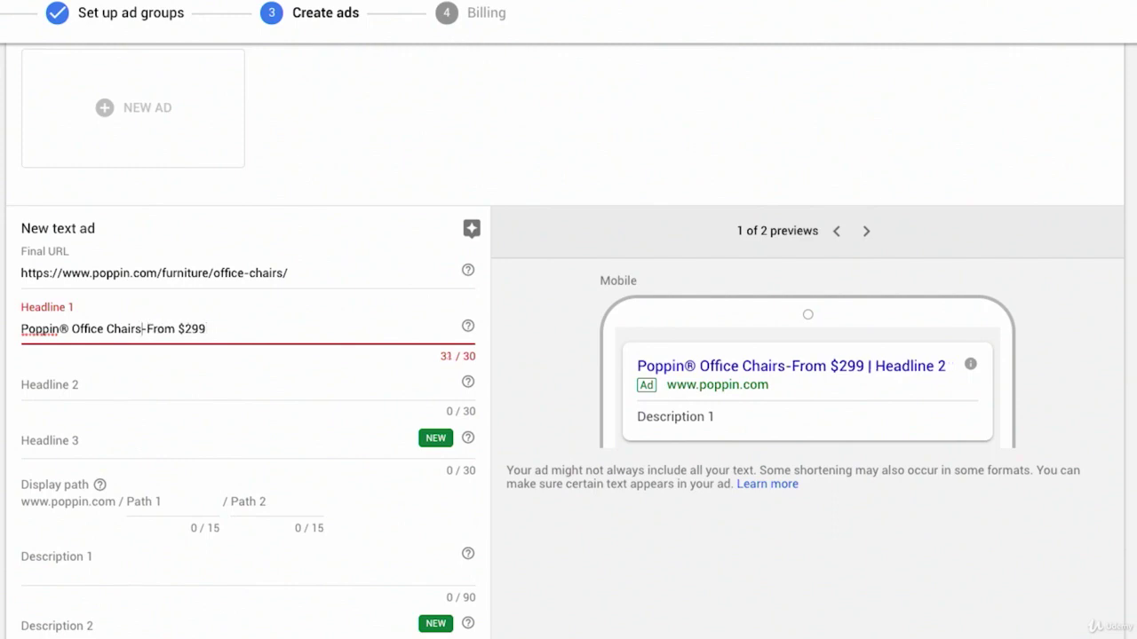
{"action": "left_click", "coordinate": [68, 330]}
{"action": "key", "text": "BackSpace"}
{"action": "left_click", "coordinate": [236, 327]}
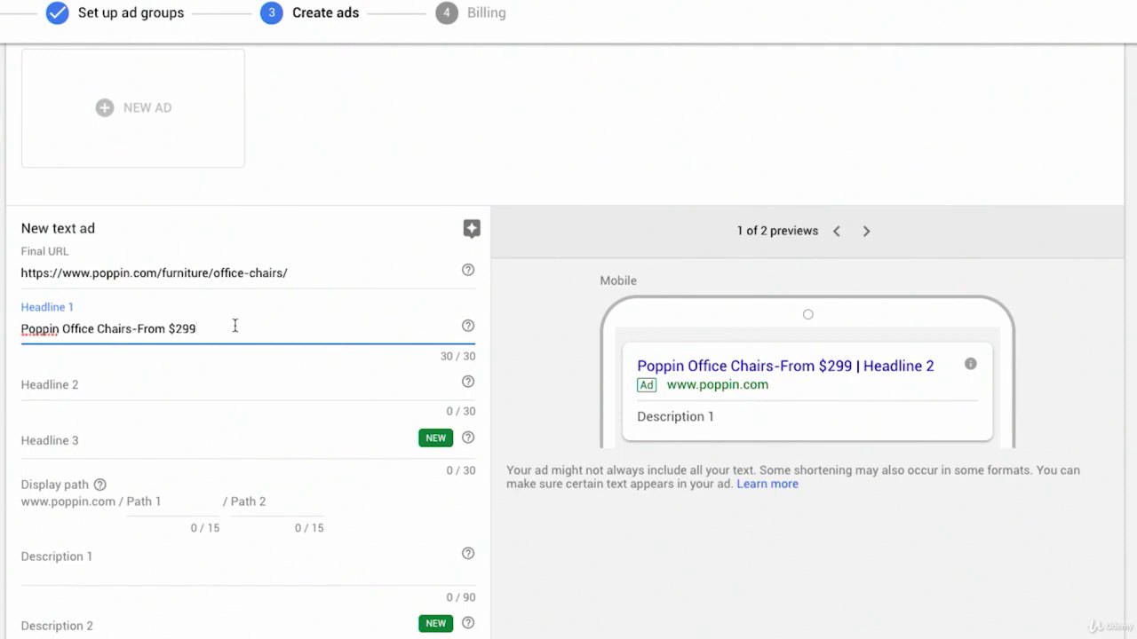
{"action": "left_click", "coordinate": [468, 325]}
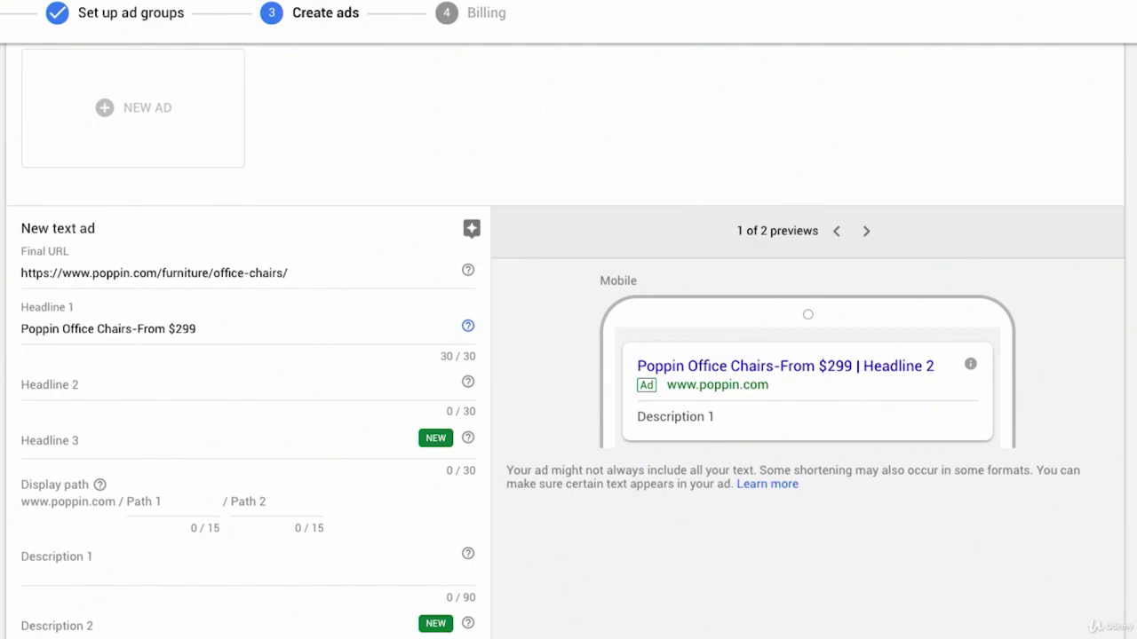
Enter "Vibrant Colors That Match Your Personality" as Headline 2 of the text ad
{"action": "left_click", "coordinate": [25, 382]}
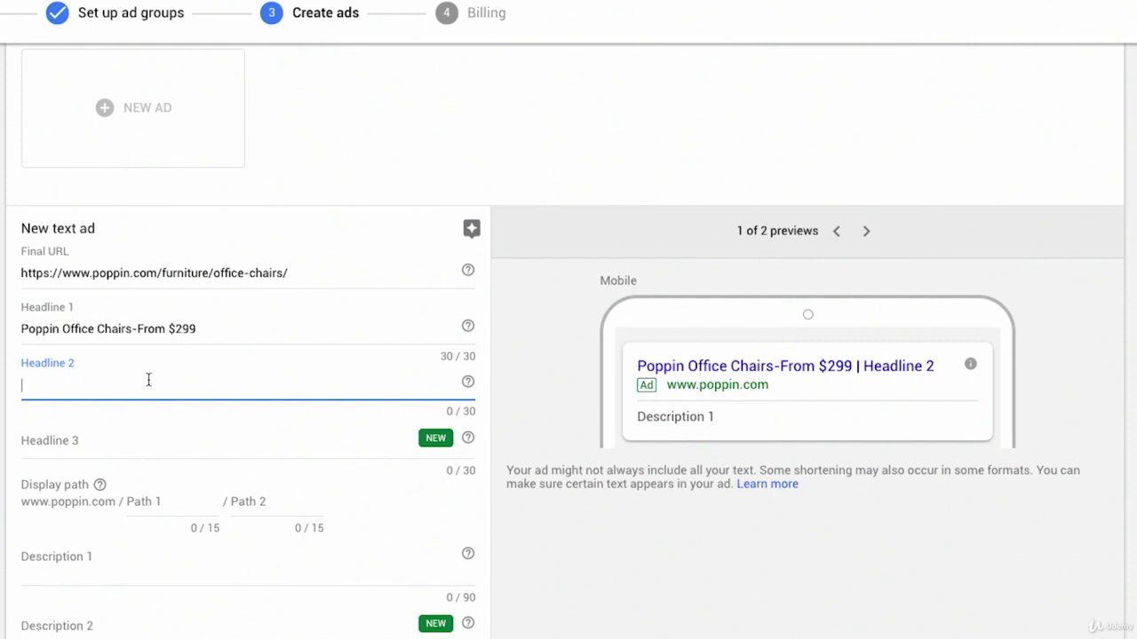
{"action": "type", "text": "Vi"}
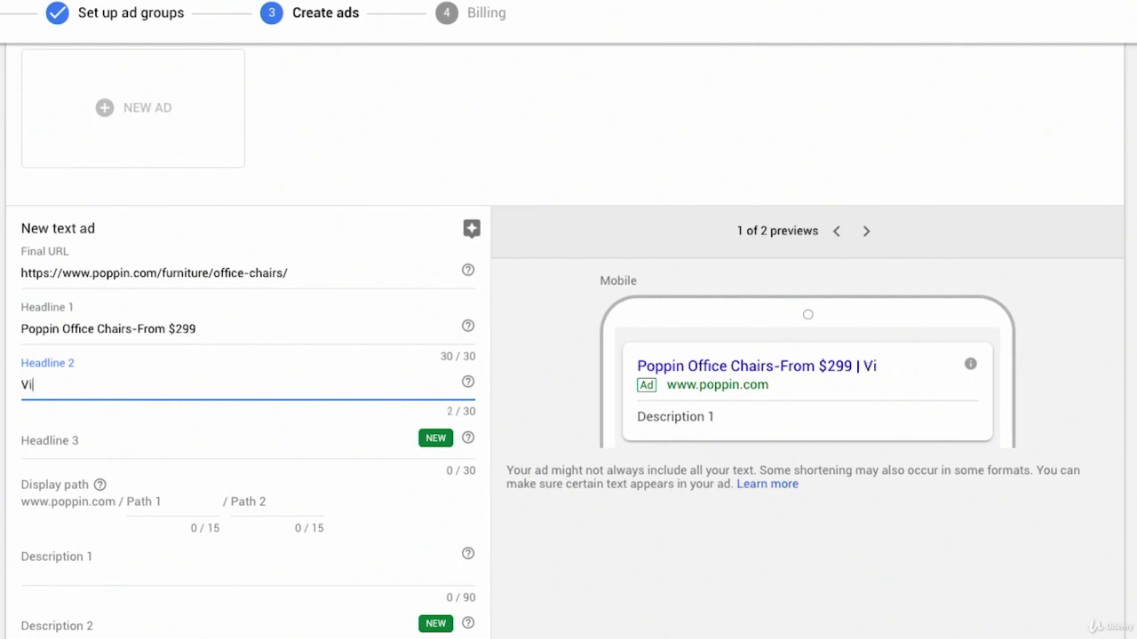
{"action": "type", "text": "brat"}
{"action": "type", "text": "nt"}
{"action": "key", "text": "BackSpace"}
{"action": "key", "text": "BackSpace"}
{"action": "key", "text": "BackSpace"}
{"action": "type", "text": "nt col"}
{"action": "key", "text": "BackSpace"}
{"action": "key", "text": "BackSpace"}
{"action": "key", "text": "BackSpace"}
{"action": "type", "text": "Colors"}
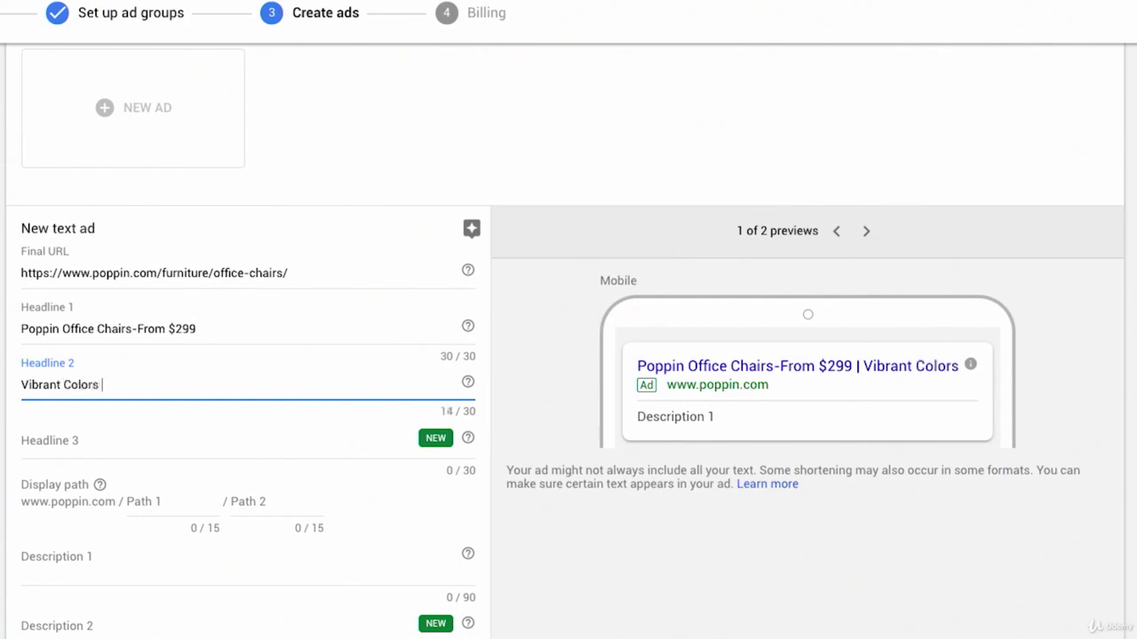
{"action": "type", "text": " That Match Your Personality"}
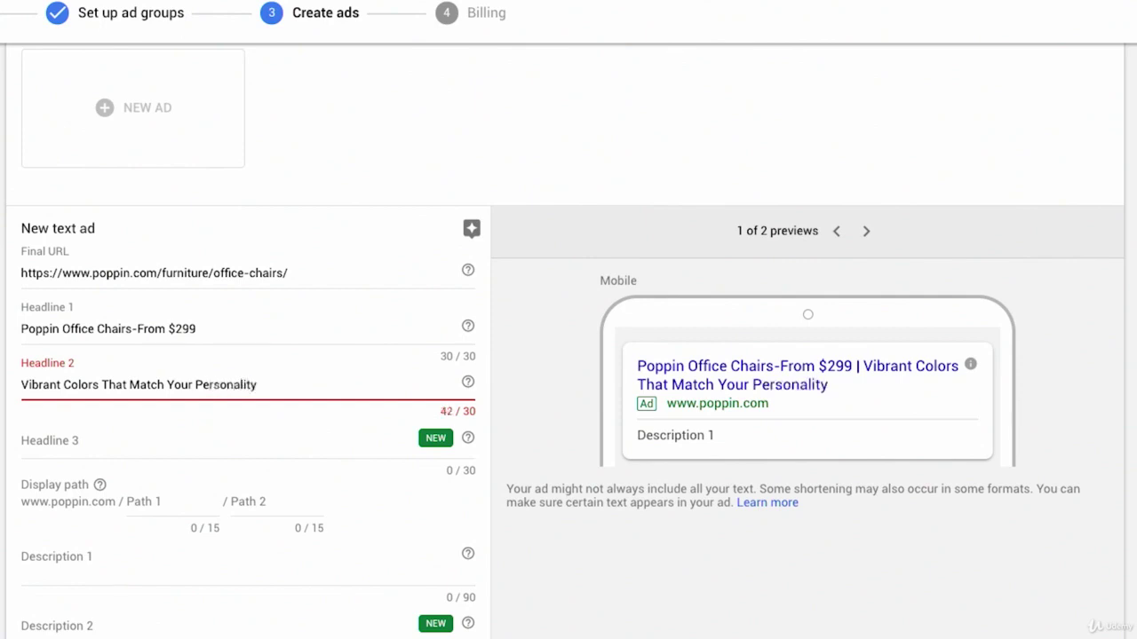
Reword Headline 2 as "Unique Vibrant Colors In Stock"
{"action": "left_click", "coordinate": [102, 385], "text": "shift"}
{"action": "key", "text": "BackSpace"}
{"action": "key", "text": "Home"}
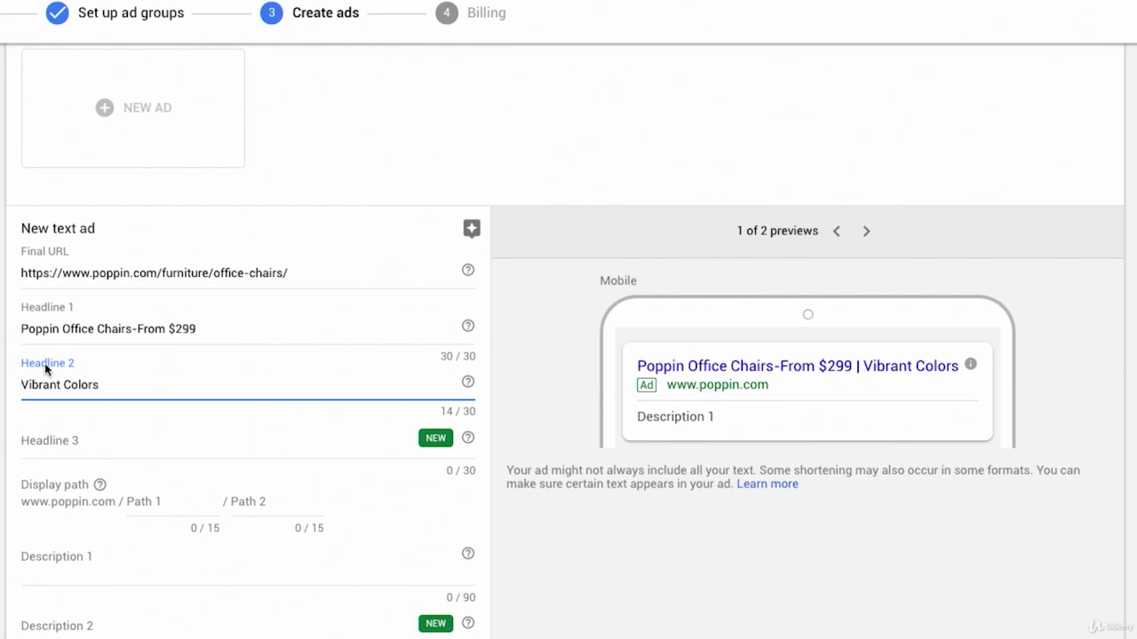
{"action": "type", "text": "Unique"}
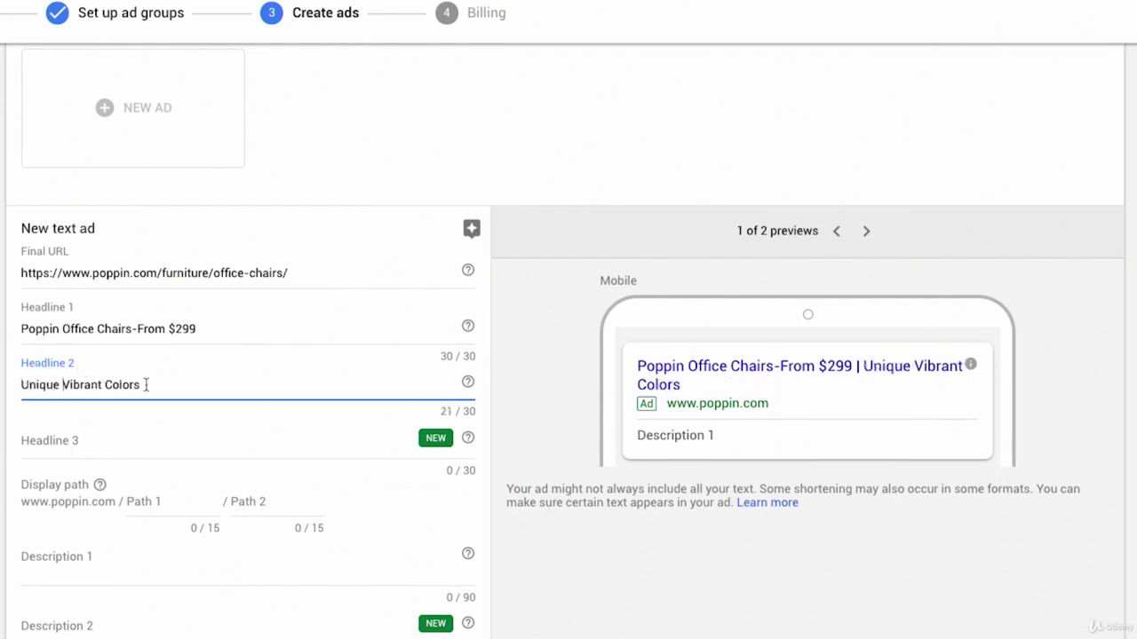
{"action": "type", "text": "Available"}
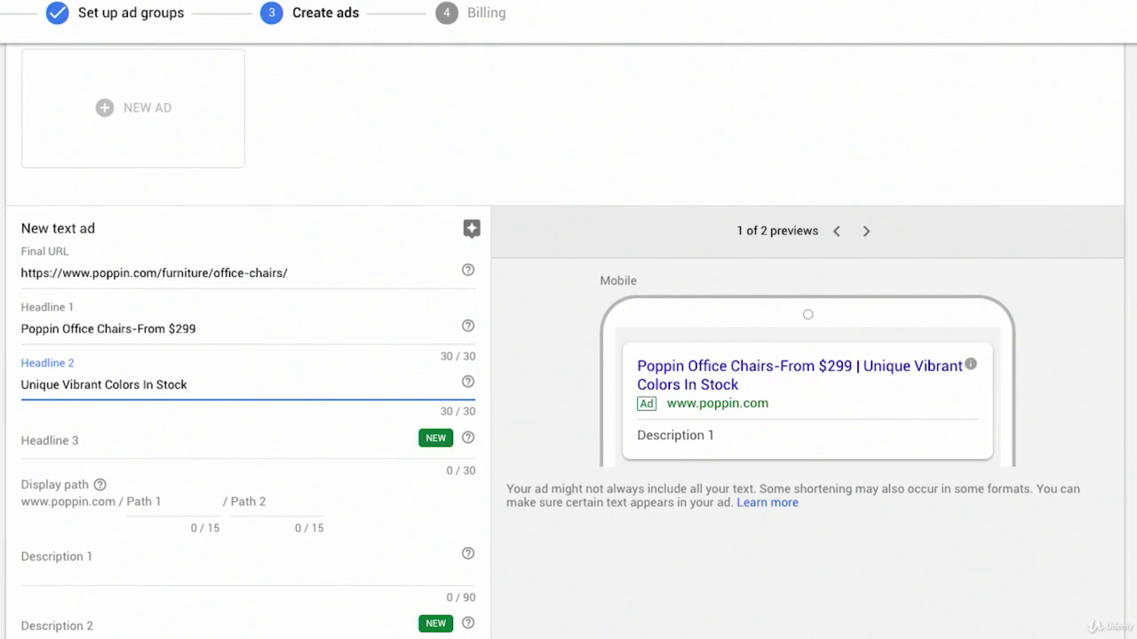
Look through the chair styles, colors and prices on the Poppin office chairs page for Headline 3 ideas
{"action": "left_click", "coordinate": [149, 435]}
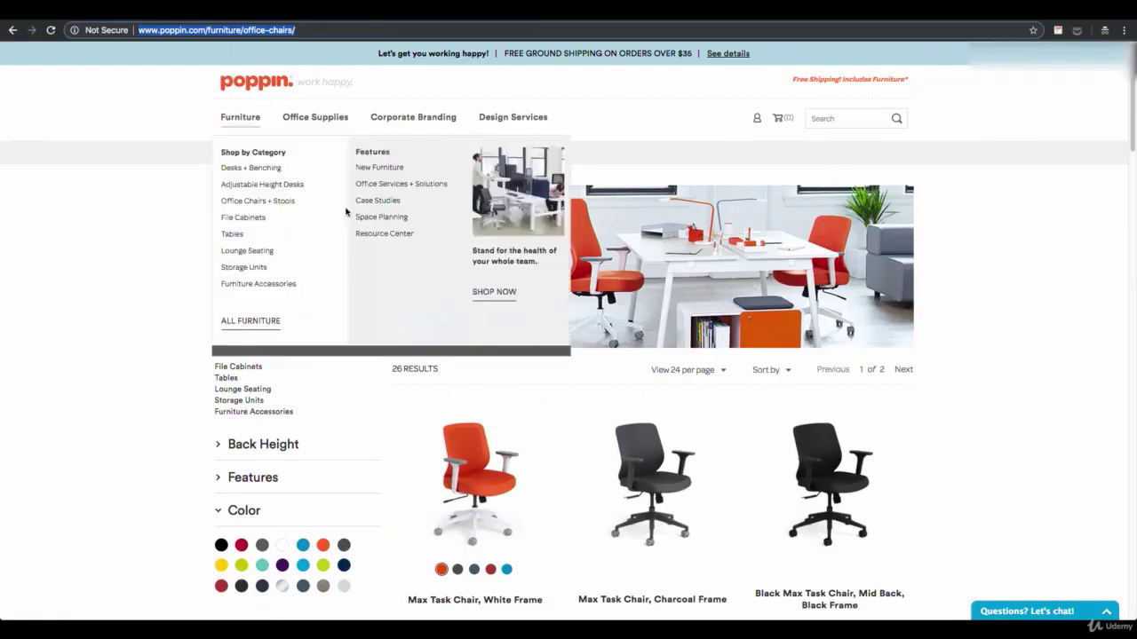
{"action": "scroll", "coordinate": [1021, 396], "scroll_direction": "down", "scroll_amount": 8}
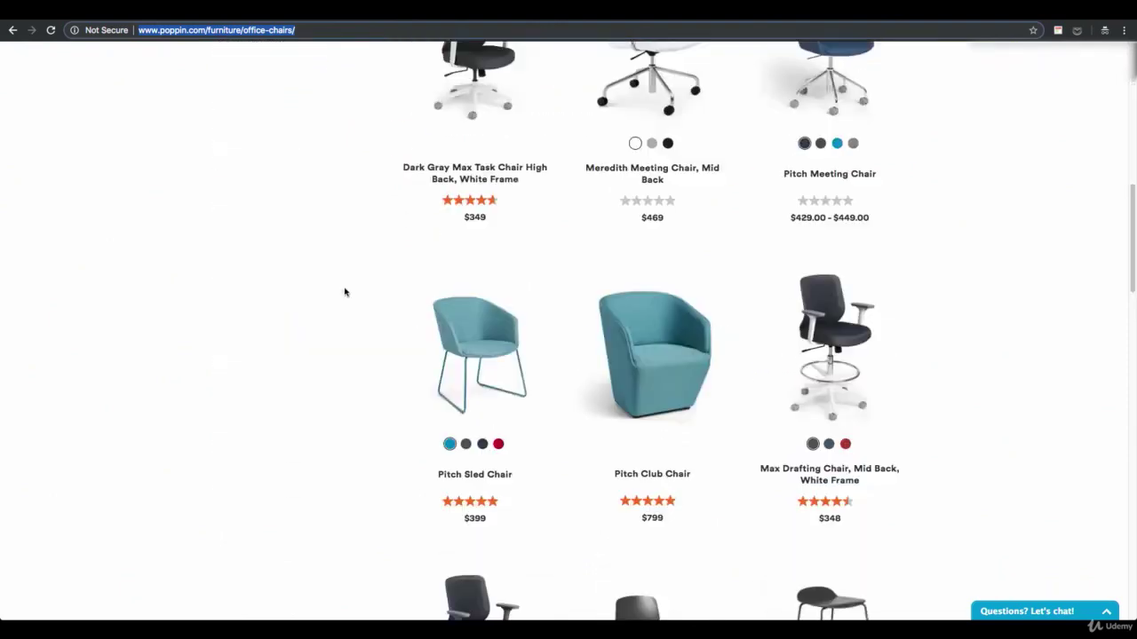
{"action": "scroll", "coordinate": [345, 292], "scroll_direction": "up", "scroll_amount": 7}
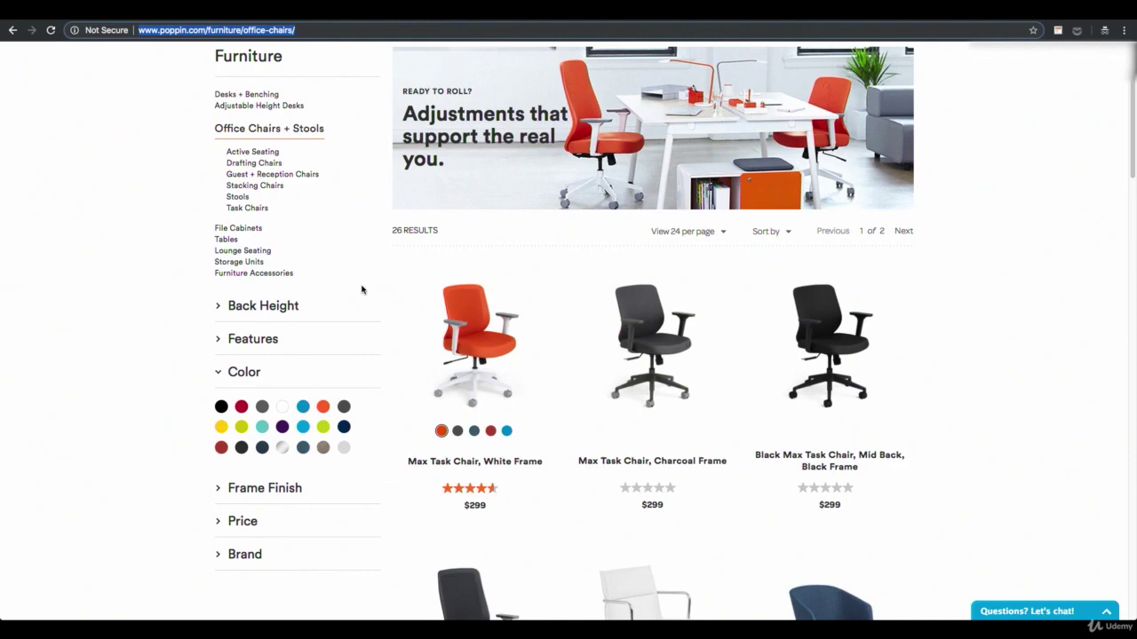
{"action": "scroll", "coordinate": [362, 290], "scroll_direction": "down", "scroll_amount": 4}
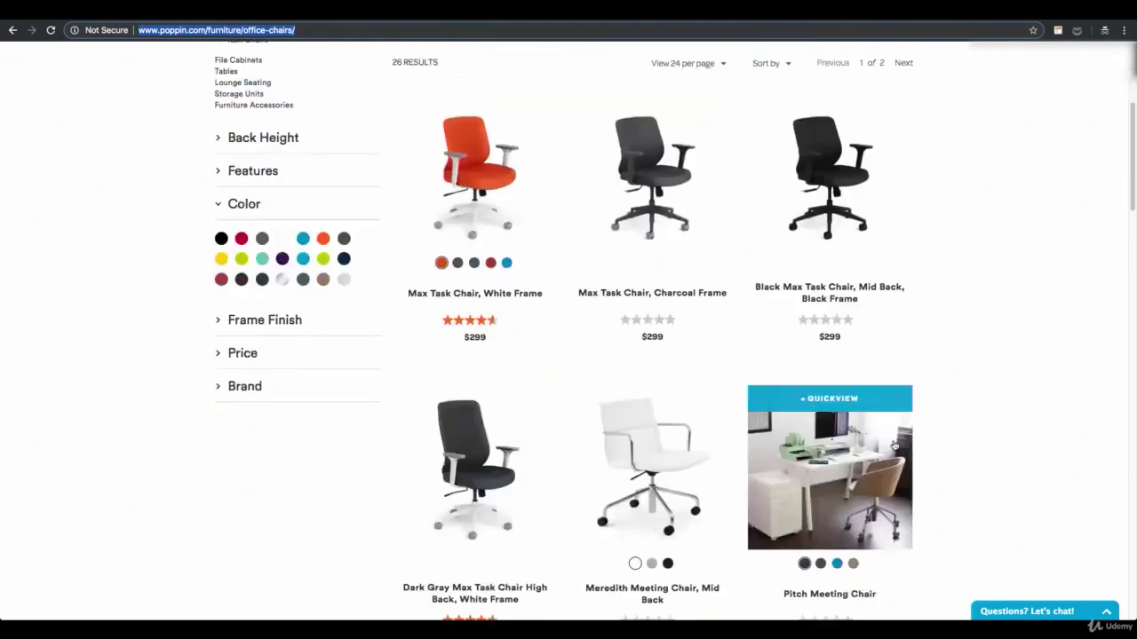
{"action": "scroll", "coordinate": [992, 496], "scroll_direction": "down", "scroll_amount": 7}
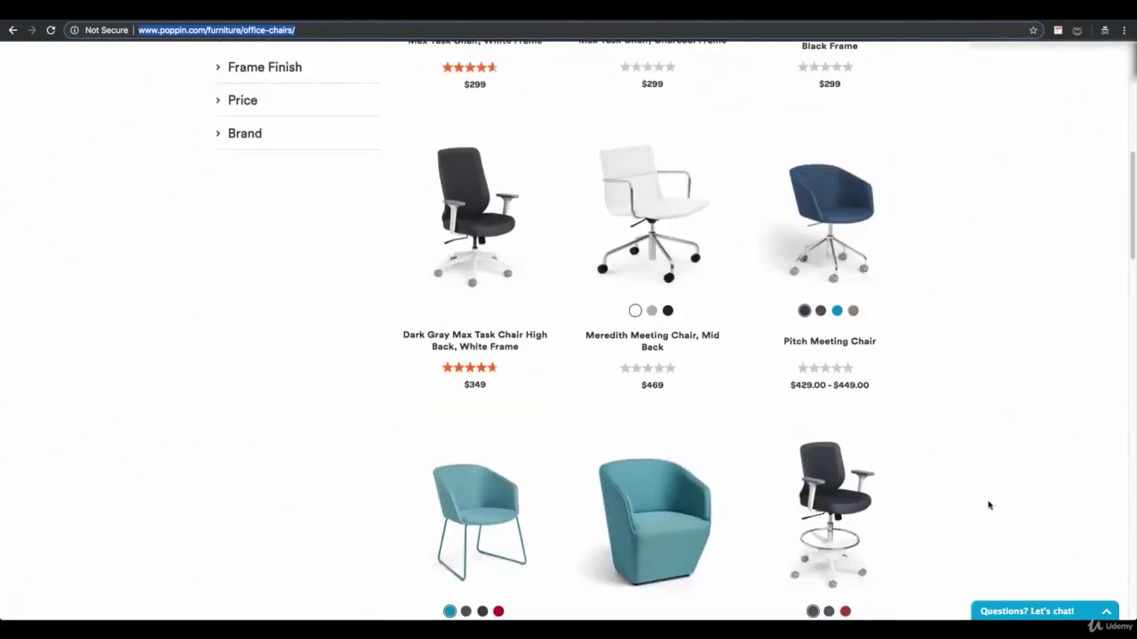
{"action": "scroll", "coordinate": [810, 462], "scroll_direction": "up", "scroll_amount": 11}
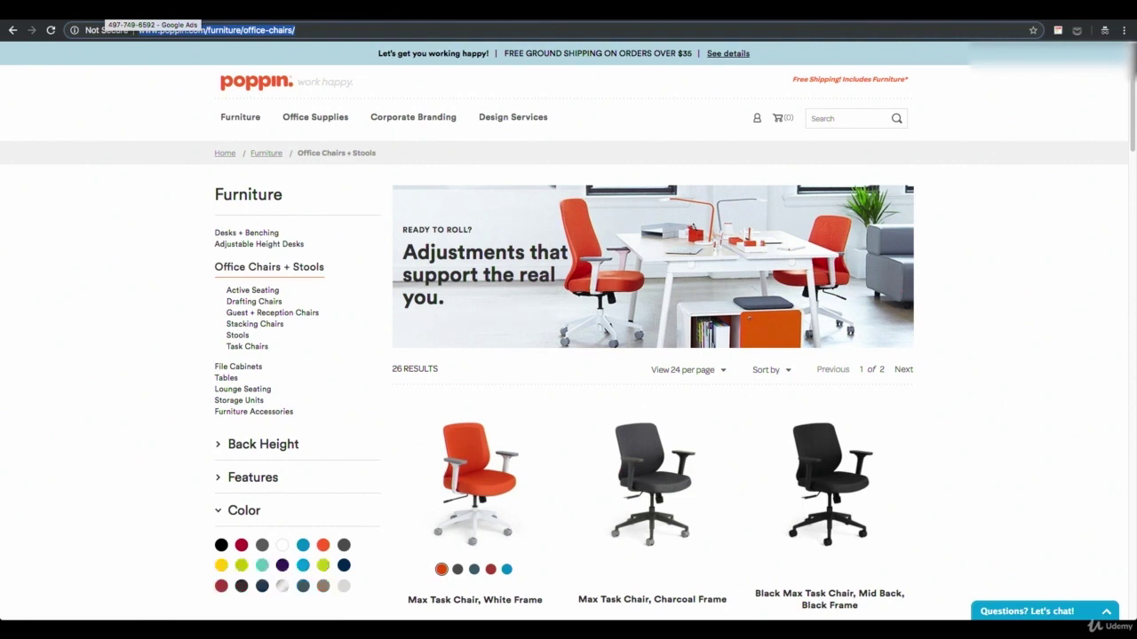
{"action": "left_click", "coordinate": [151, 11]}
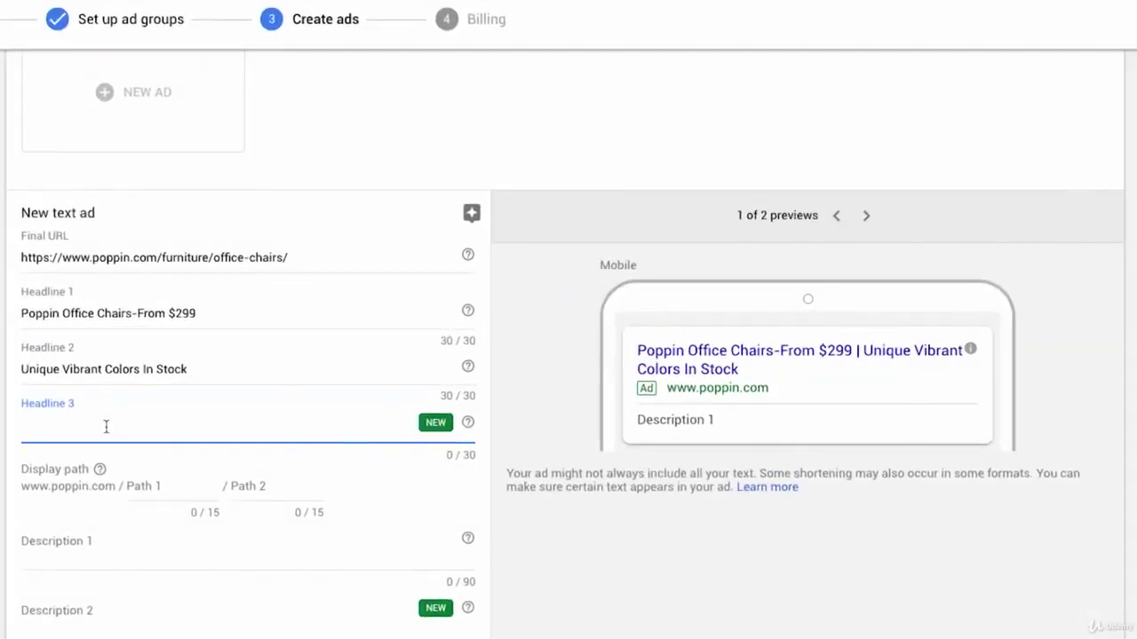
Try "Choose From A Full Line Of Styles" as Headline 3 of the text ad
{"action": "type", "text": "Every"}
{"action": "key", "text": "BackSpace"}
{"action": "key", "text": "BackSpace"}
{"action": "key", "text": "ctrl+a"}
{"action": "type", "text": "Choose From A Full Line Of Styleds"}
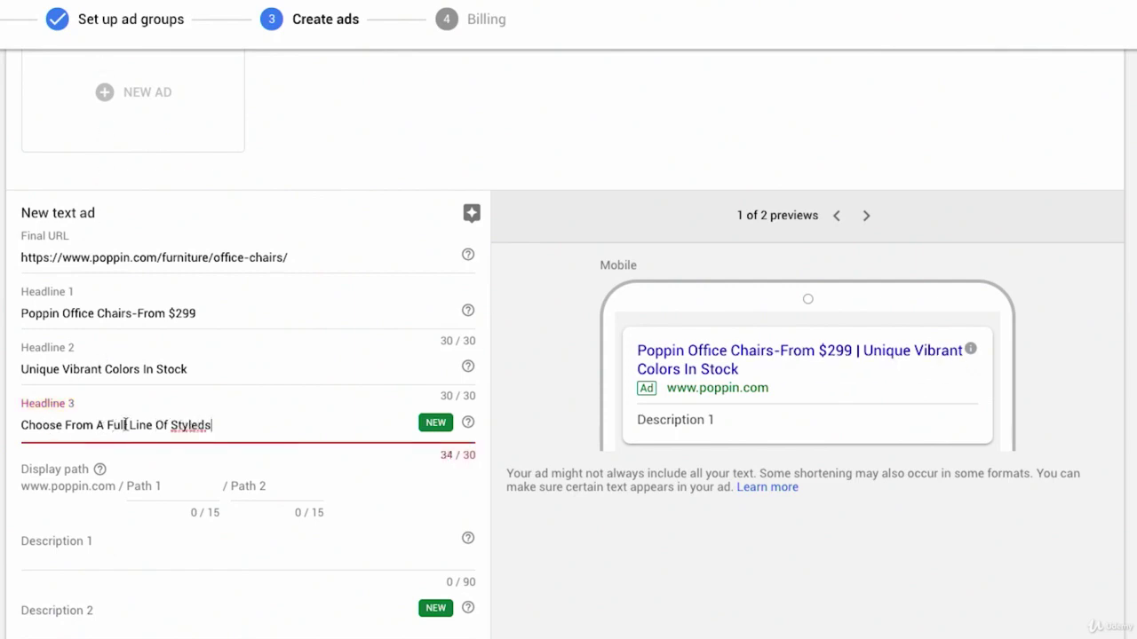
Enter "View Our Full Range Of Styles" as Headline 3, replacing the existing wording
{"action": "left_click_drag", "start_coordinate": [213, 425], "coordinate": [10, 424]}
{"action": "type", "text": "View our f"}
{"action": "key", "text": "BackSpace"}
{"action": "key", "text": "BackSpace"}
{"action": "key", "text": "BackSpace"}
{"action": "key", "text": "BackSpace"}
{"action": "key", "text": "BackSpace"}
{"action": "type", "text": "Our Full Range o"}
{"action": "key", "text": "BackSpace"}
{"action": "type", "text": "Of Style"}
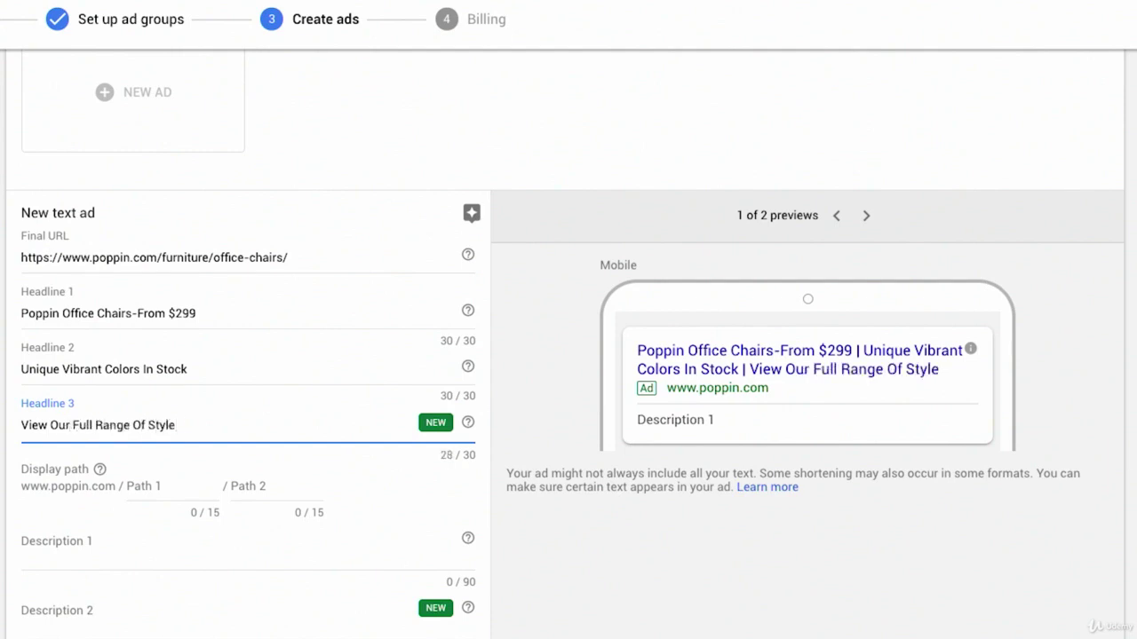
{"action": "type", "text": "s"}
Set the first display path of the ad to "office-chairs"
{"action": "scroll", "coordinate": [281, 411], "scroll_direction": "down", "scroll_amount": 1}
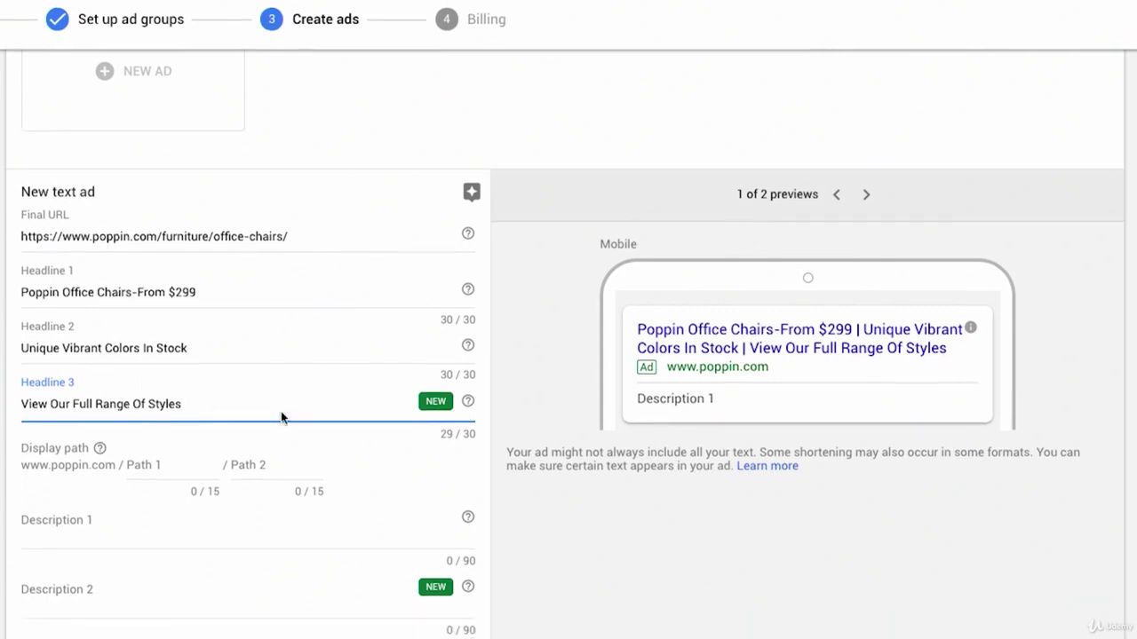
{"action": "scroll", "coordinate": [281, 417], "scroll_direction": "down", "scroll_amount": 1}
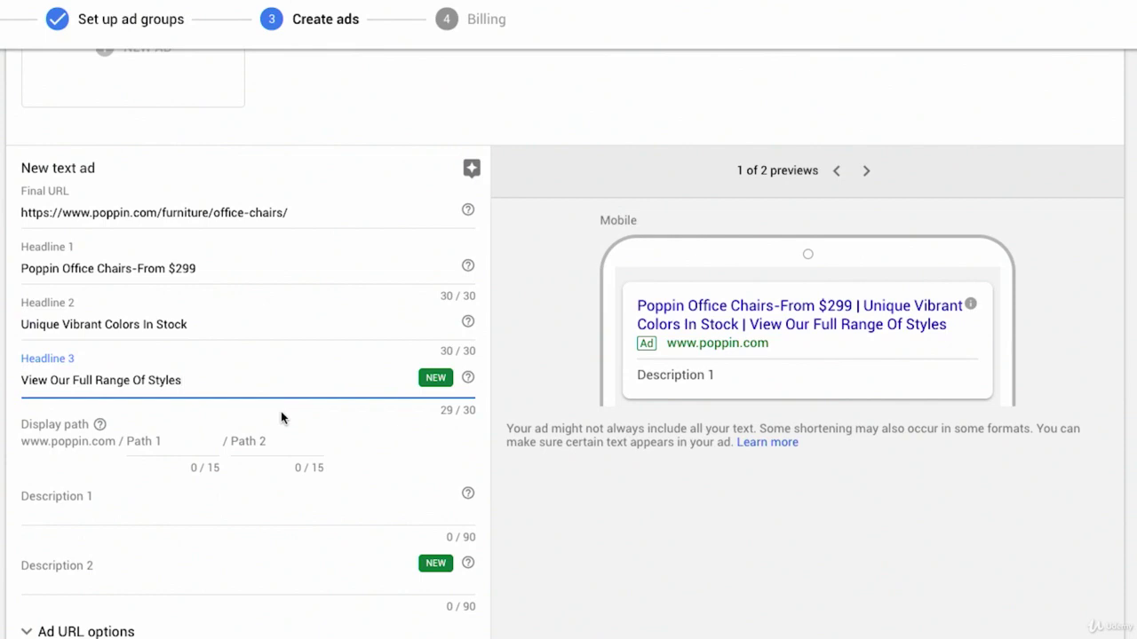
{"action": "key", "text": "Tab"}
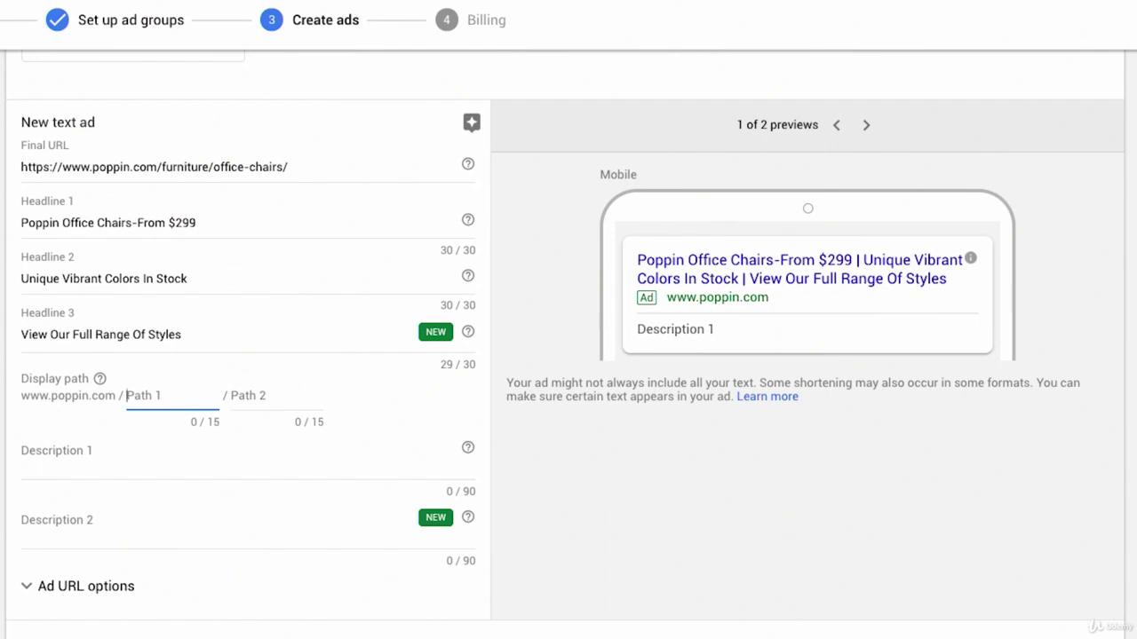
{"action": "type", "text": "office-charis"}
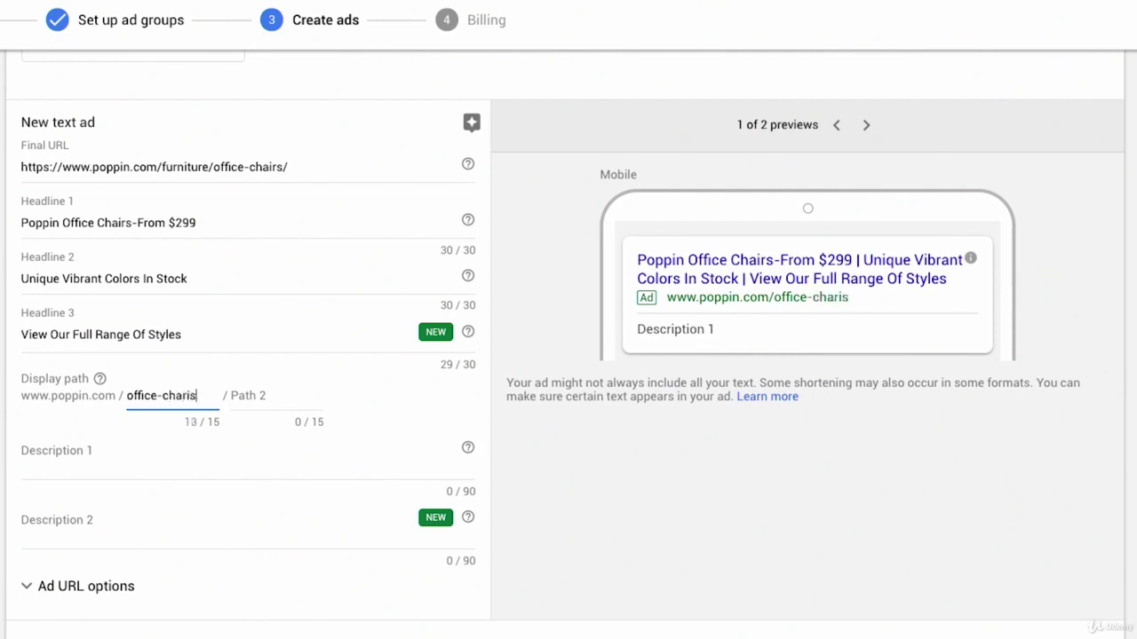
{"action": "key", "text": "BackSpace"}
{"action": "key", "text": "BackSpace"}
{"action": "key", "text": "BackSpace"}
{"action": "type", "text": "irs"}
Try "all-chairs" as the second display path and clear it again
{"action": "key", "text": "Tab"}
{"action": "type", "text": "all-"}
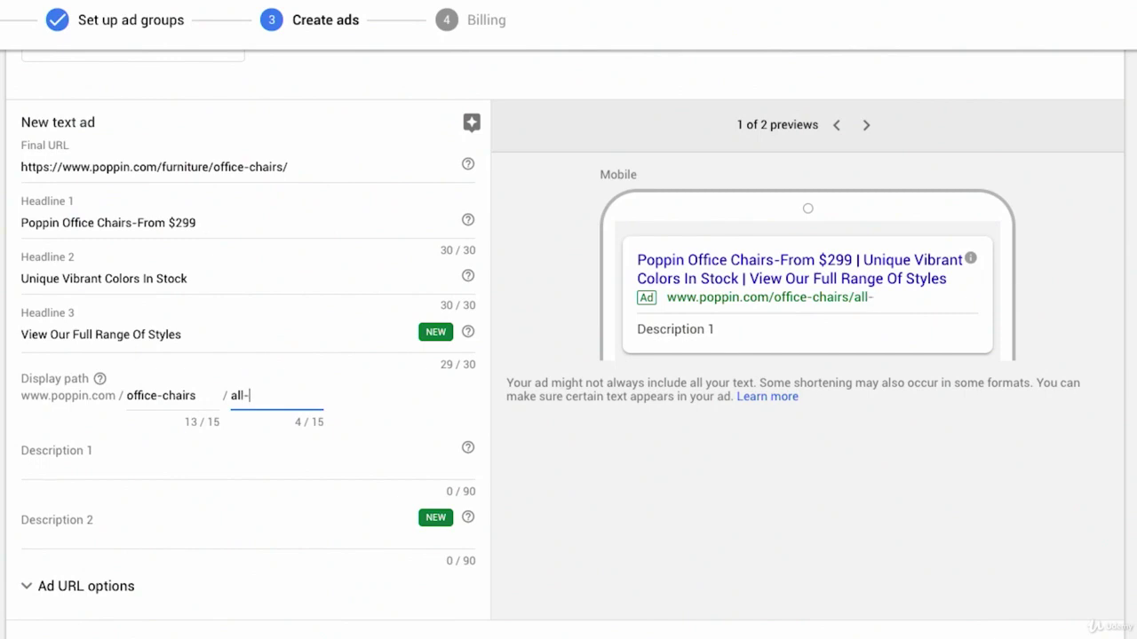
{"action": "type", "text": "chairl"}
{"action": "key", "text": "BackSpace"}
{"action": "type", "text": "s"}
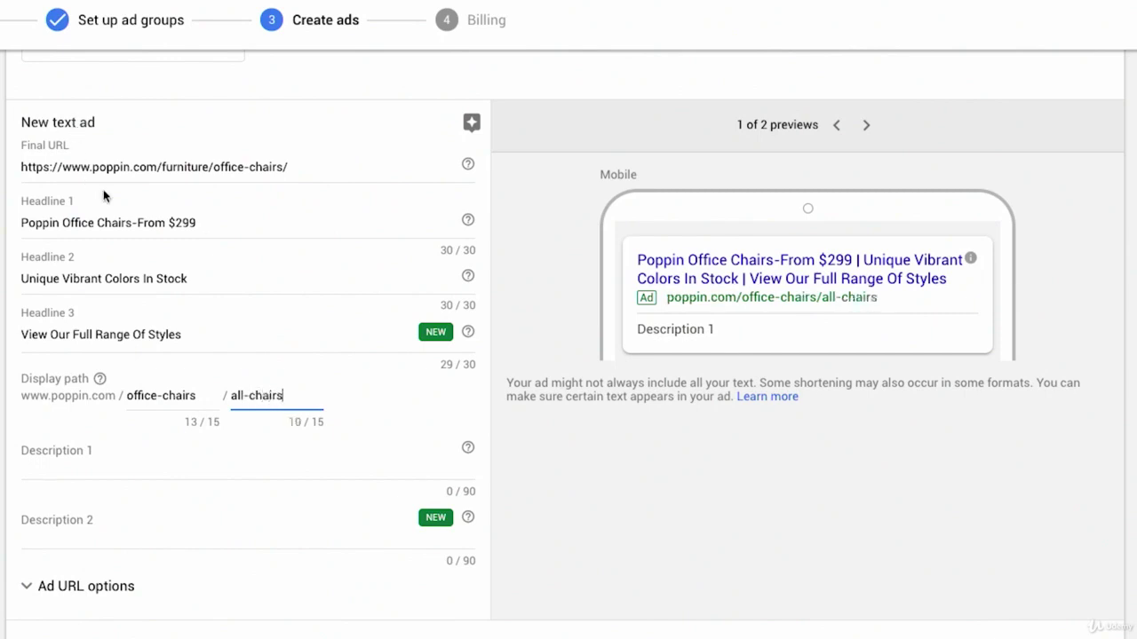
{"action": "triple_click", "coordinate": [246, 392]}
{"action": "key", "text": "BackSpace"}
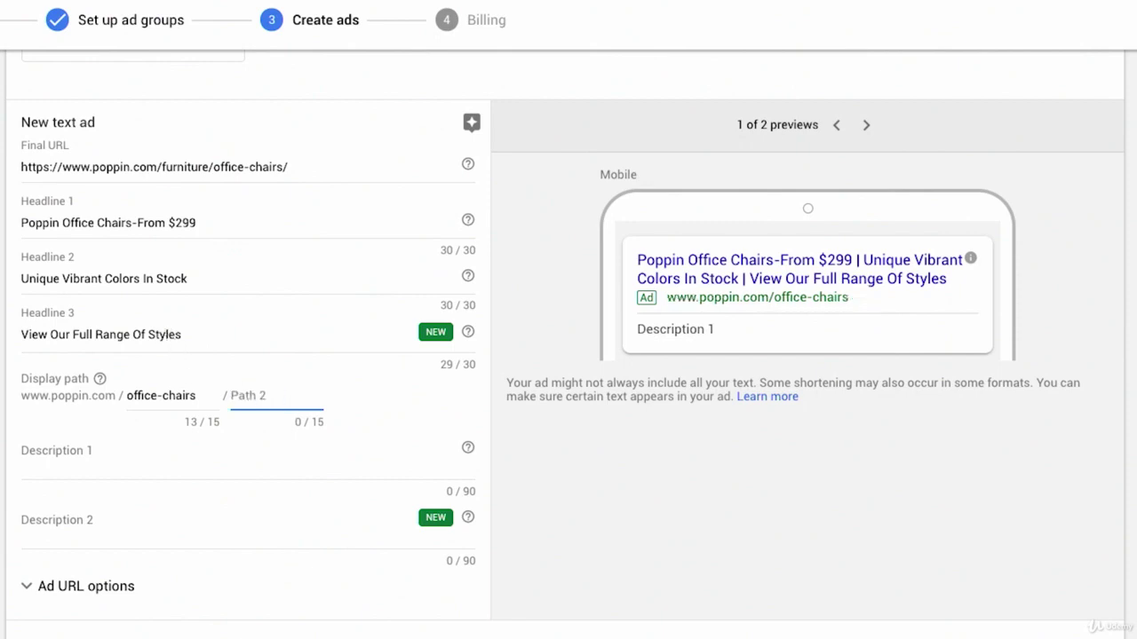
Enter "Over 3,500 businesses have been using our high quality office chairs for over 20 years." as Description 1
{"action": "left_click", "coordinate": [174, 452]}
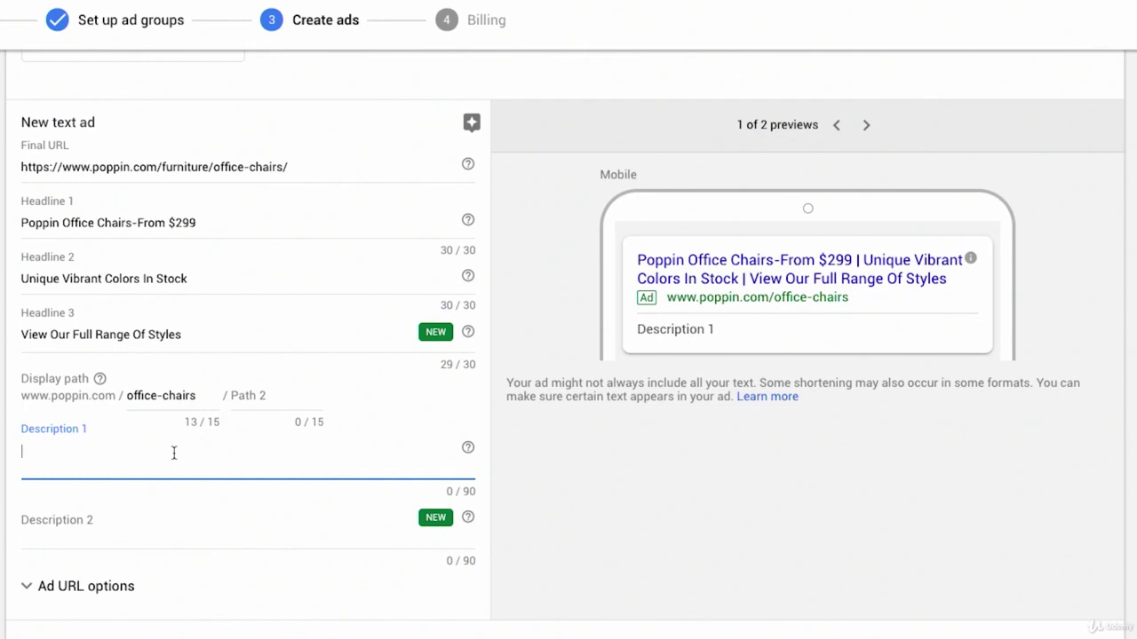
{"action": "type", "text": "Over"}
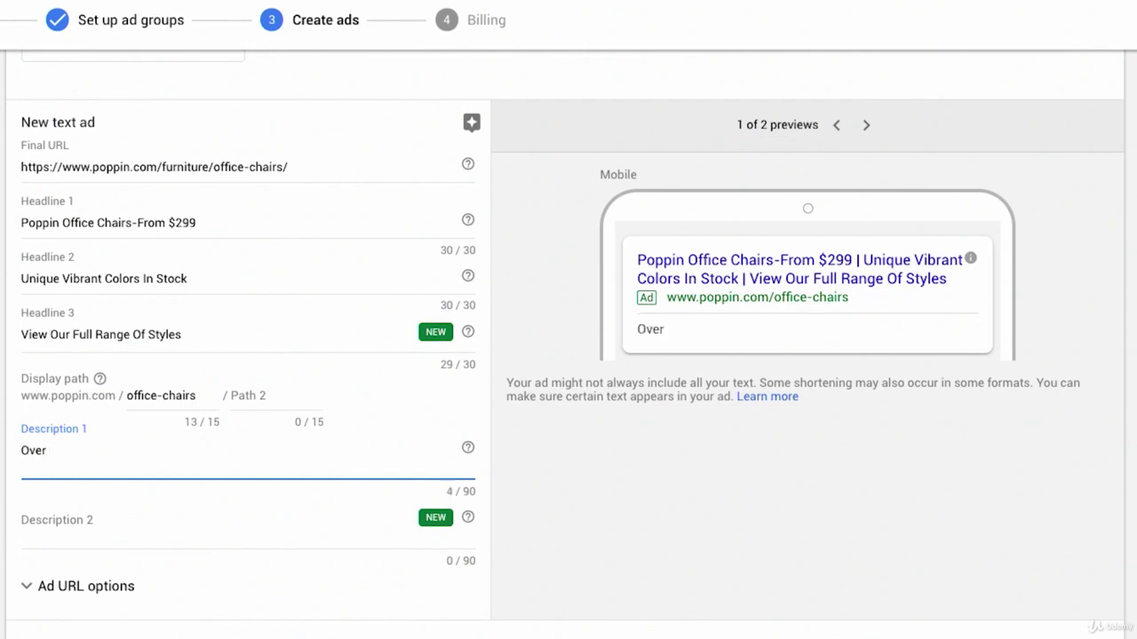
{"action": "type", "text": " 3500 busine"}
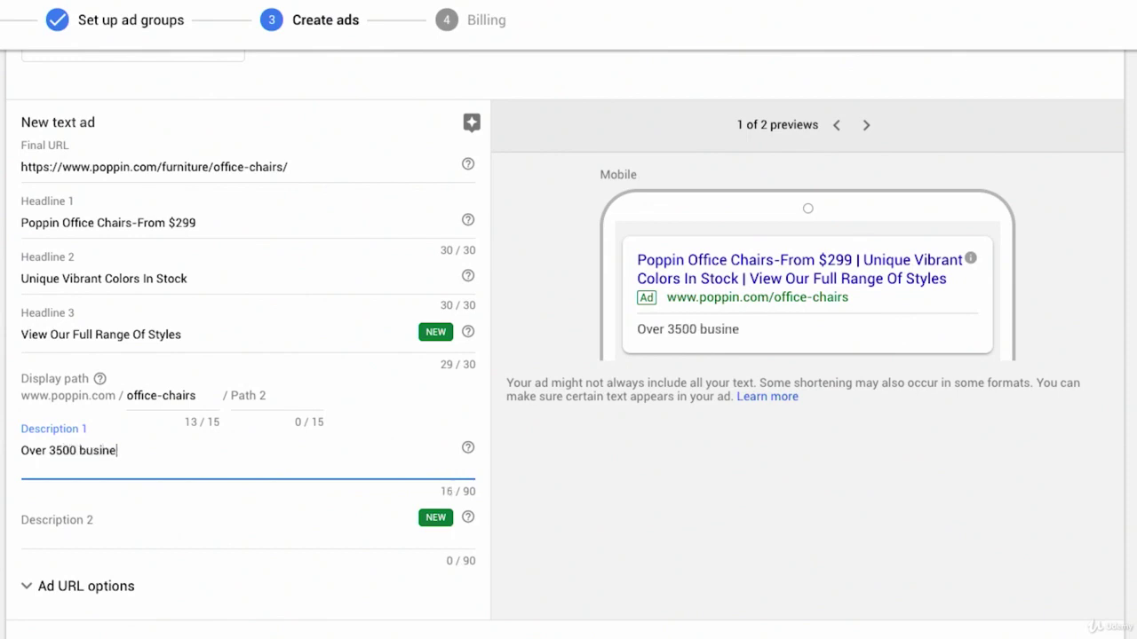
{"action": "type", "text": "sses  have"}
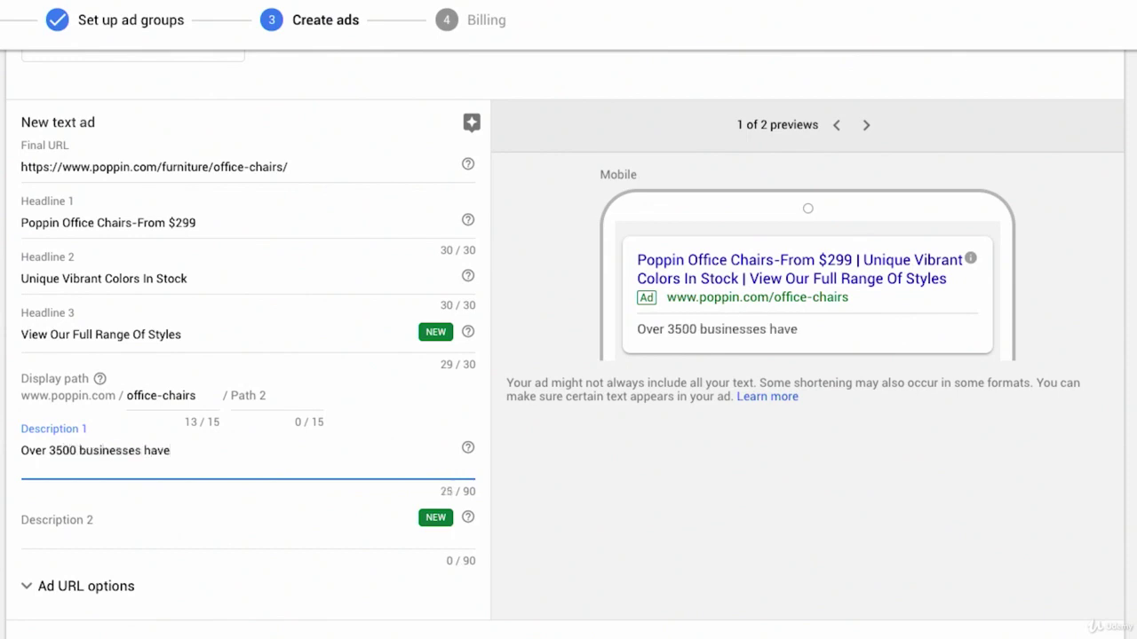
{"action": "type", "text": " been using our of"}
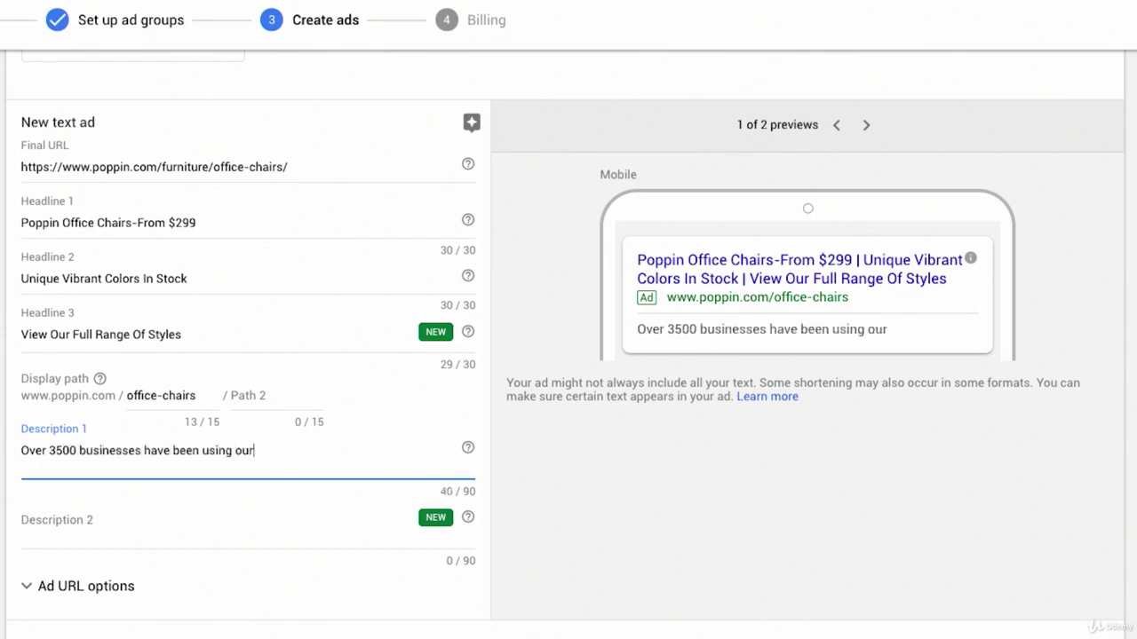
{"action": "key", "text": "BackSpace"}
{"action": "key", "text": "BackSpace"}
{"action": "type", "text": "high w"}
{"action": "key", "text": "BackSpace"}
{"action": "type", "text": "quality office"}
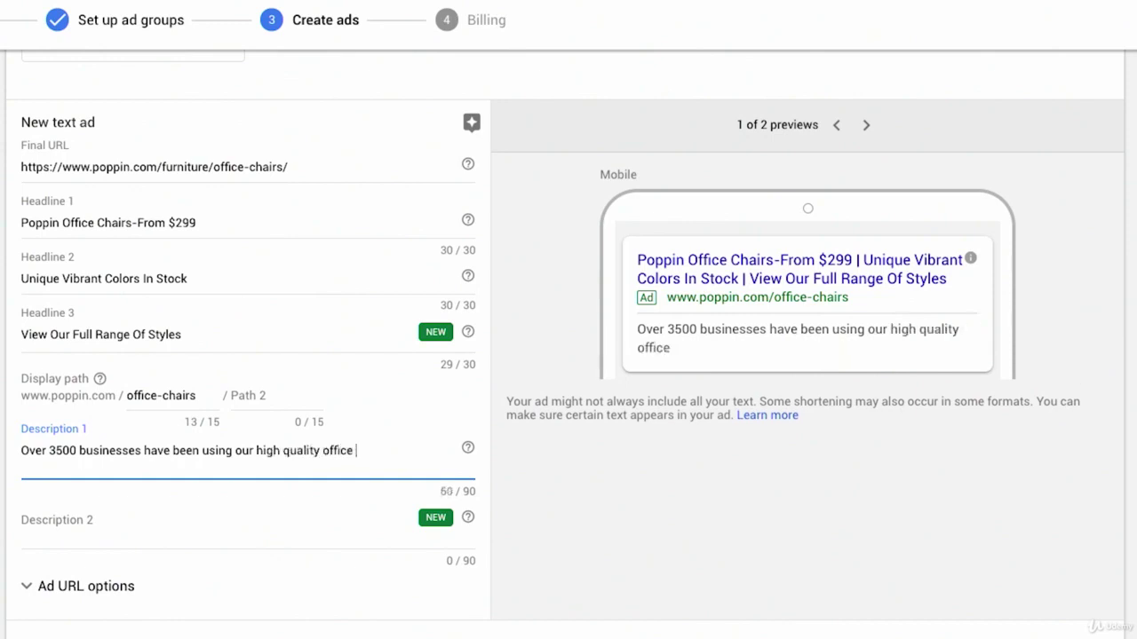
{"action": "type", "text": " chari"}
{"action": "key", "text": "BackSpace"}
{"action": "key", "text": "BackSpace"}
{"action": "key", "text": "BackSpace"}
{"action": "type", "text": "airs for"}
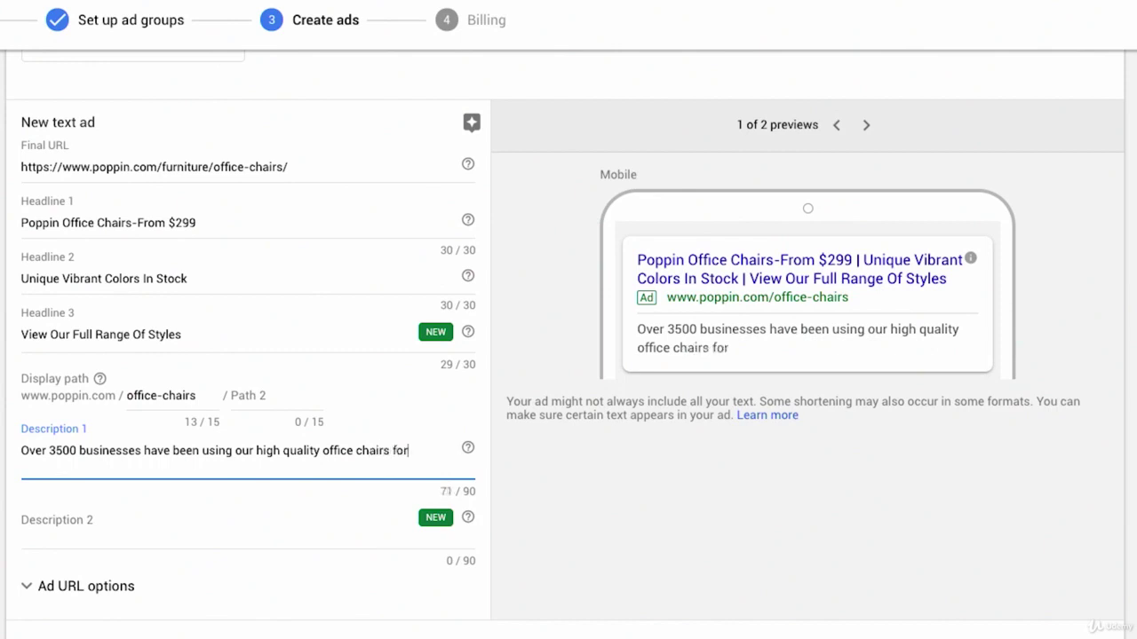
{"action": "type", "text": " over 20 years."}
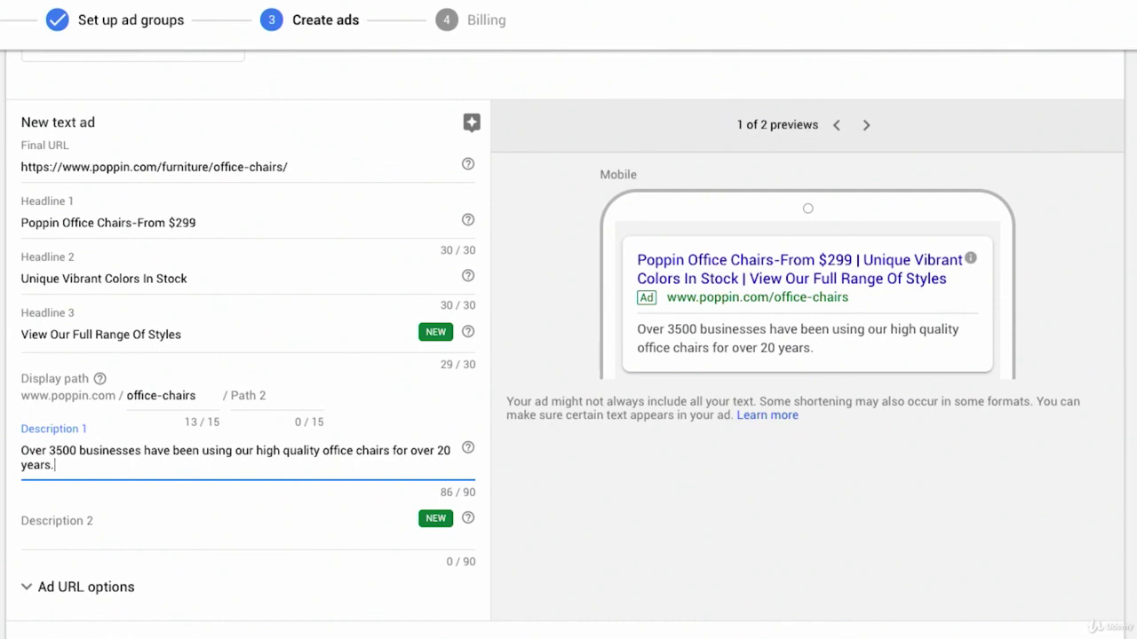
{"action": "left_click", "coordinate": [50, 450]}
{"action": "type", "text": ","}
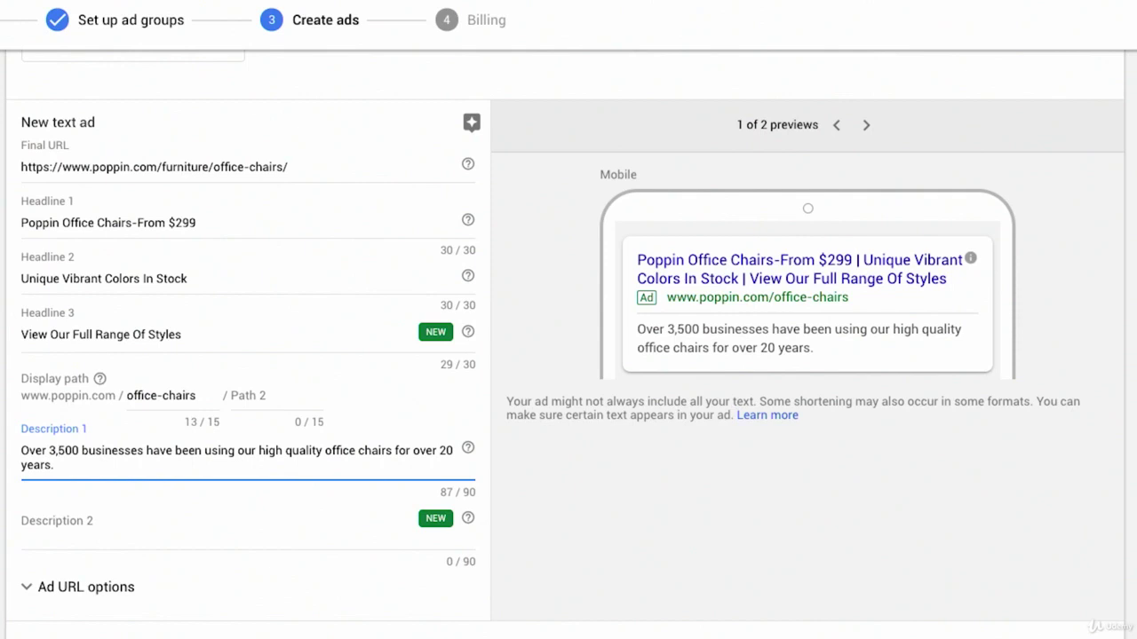
Begin Description 2 with "Join 35,000+ customers who"
{"action": "left_click", "coordinate": [48, 527]}
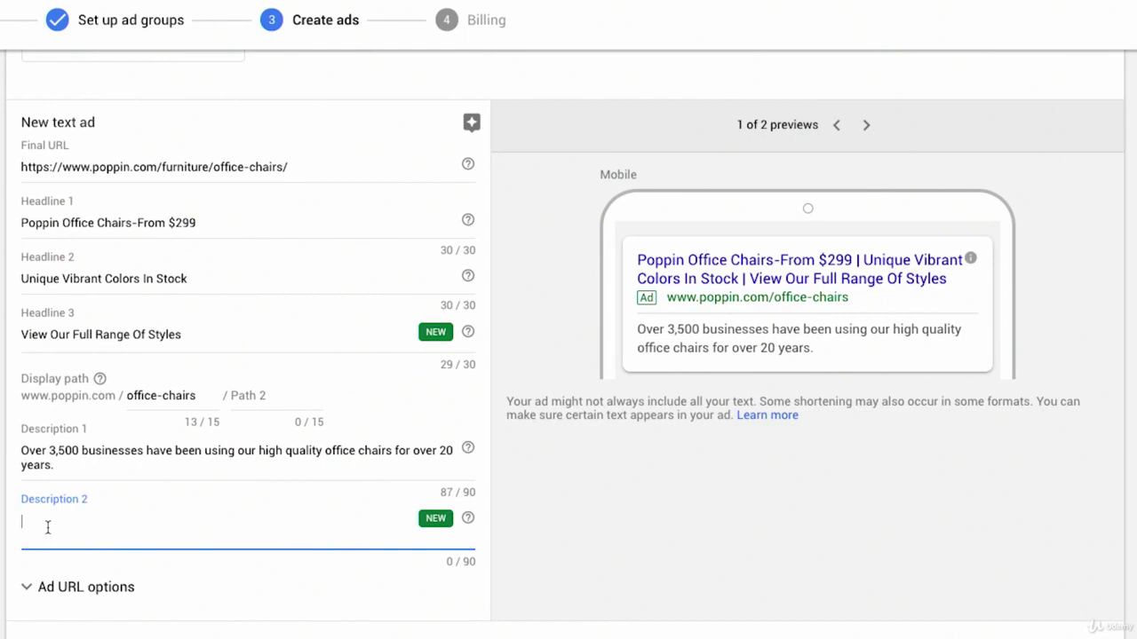
{"action": "type", "text": "JDo"}
{"action": "key", "text": "BackSpace"}
{"action": "key", "text": "BackSpace"}
{"action": "type", "text": "oinn"}
{"action": "key", "text": "BackSpace"}
{"action": "type", "text": "35,000+ customers "}
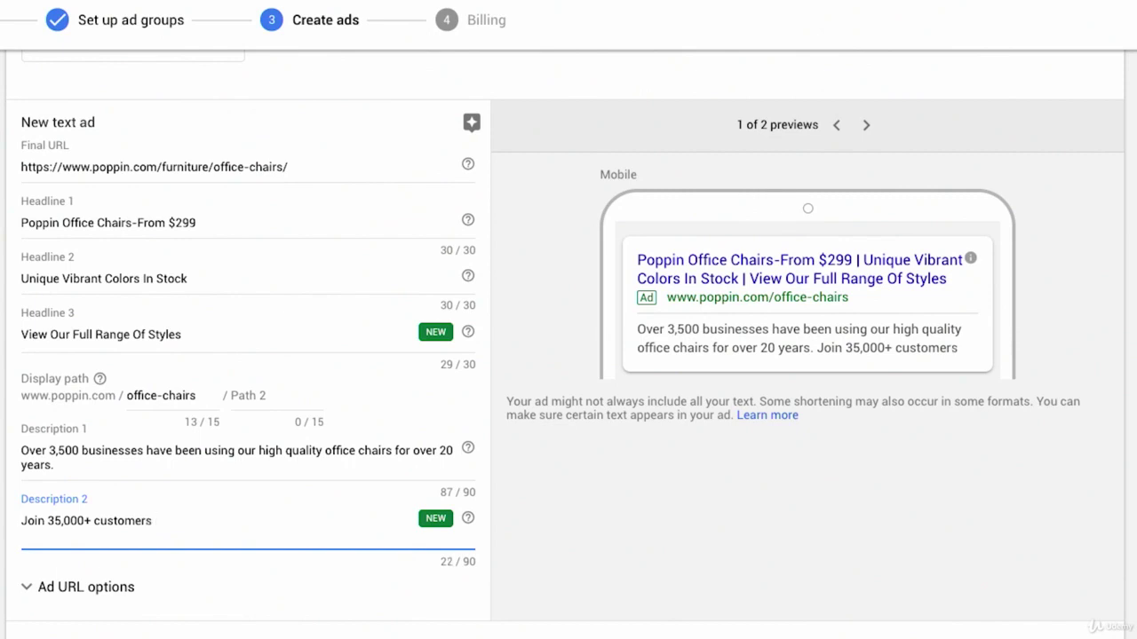
{"action": "type", "text": " who"}
Try continuing Description 2 with "can't" and "spend more", and remove both wordings again
{"action": "type", "text": " can;t"}
{"action": "key", "text": "BackSpace"}
{"action": "key", "text": "BackSpace"}
{"action": "type", "text": "';t"}
{"action": "key", "text": "BackSpace"}
{"action": "key", "text": "BackSpace"}
{"action": "type", "text": "t"}
{"action": "key", "text": "BackSpace"}
{"action": "key", "text": "BackSpace"}
{"action": "key", "text": "BackSpace"}
{"action": "key", "text": "BackSpace"}
{"action": "key", "text": "BackSpace"}
{"action": "type", "text": "spend"}
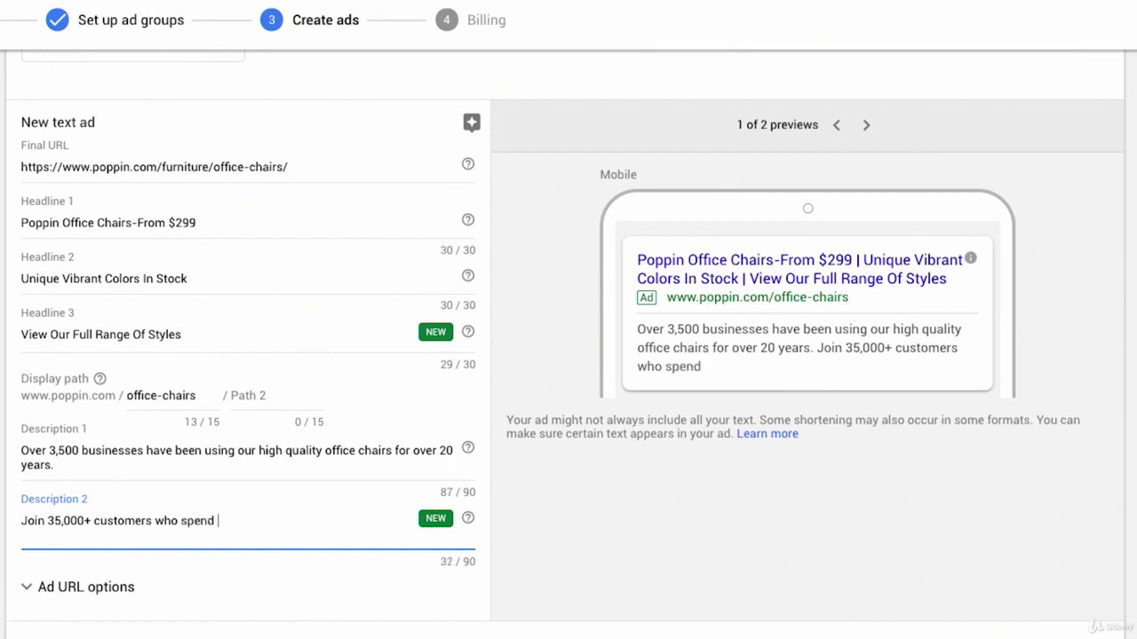
{"action": "type", "text": " mor"}
{"action": "key", "text": "BackSpace"}
{"action": "key", "text": "BackSpace"}
{"action": "key", "text": "BackSpace"}
{"action": "key", "text": "BackSpace"}
{"action": "key", "text": "BackSpace"}
{"action": "key", "text": "BackSpace"}
{"action": "key", "text": "BackSpace"}
{"action": "key", "text": "BackSpace"}
{"action": "key", "text": "BackSpace"}
{"action": "key", "text": "BackSpace"}
{"action": "key", "text": "BackSpace"}
Complete Description 2 as "Join 35,000+ customers who's behinds are in love with our advanced cushioning technology."
{"action": "type", "text": "'s behinds are "}
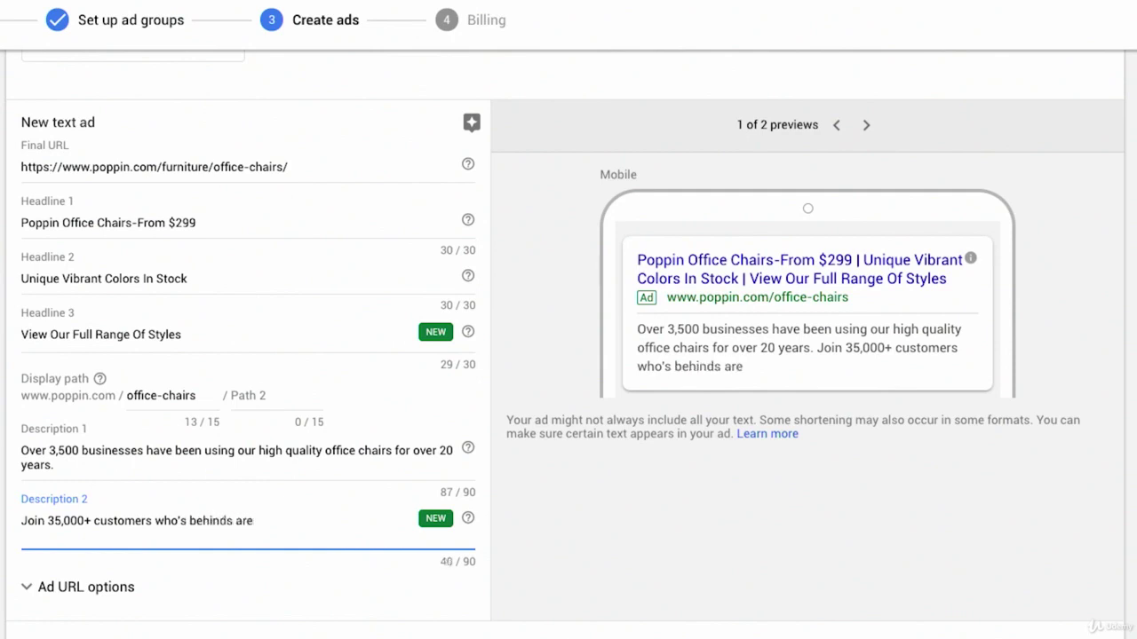
{"action": "type", "text": " in love wit"}
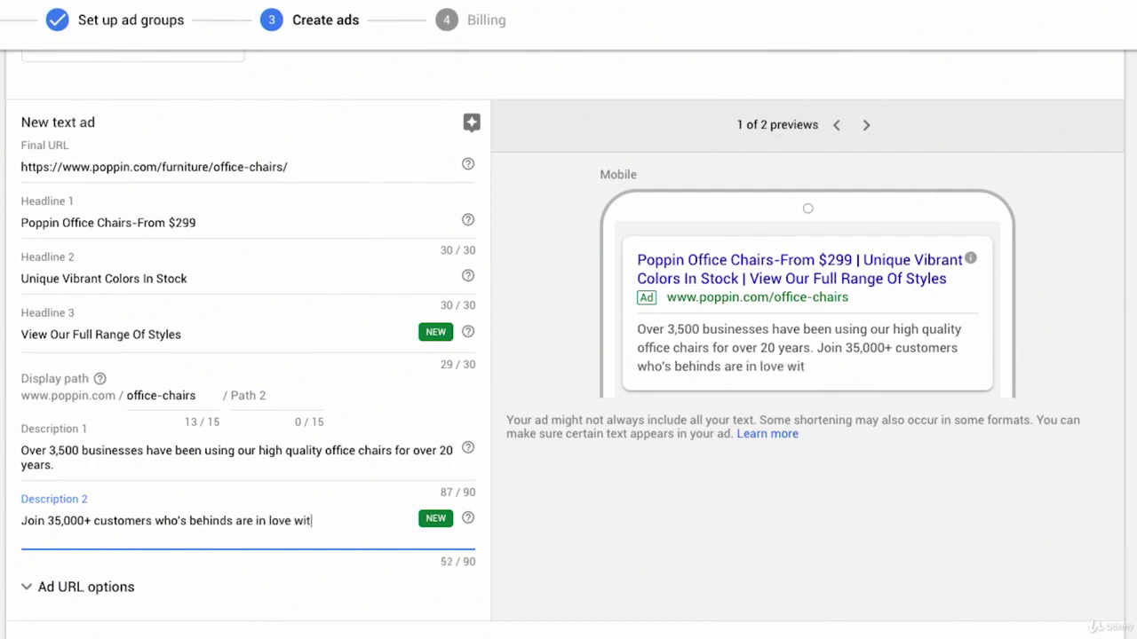
{"action": "type", "text": "h our advanced"}
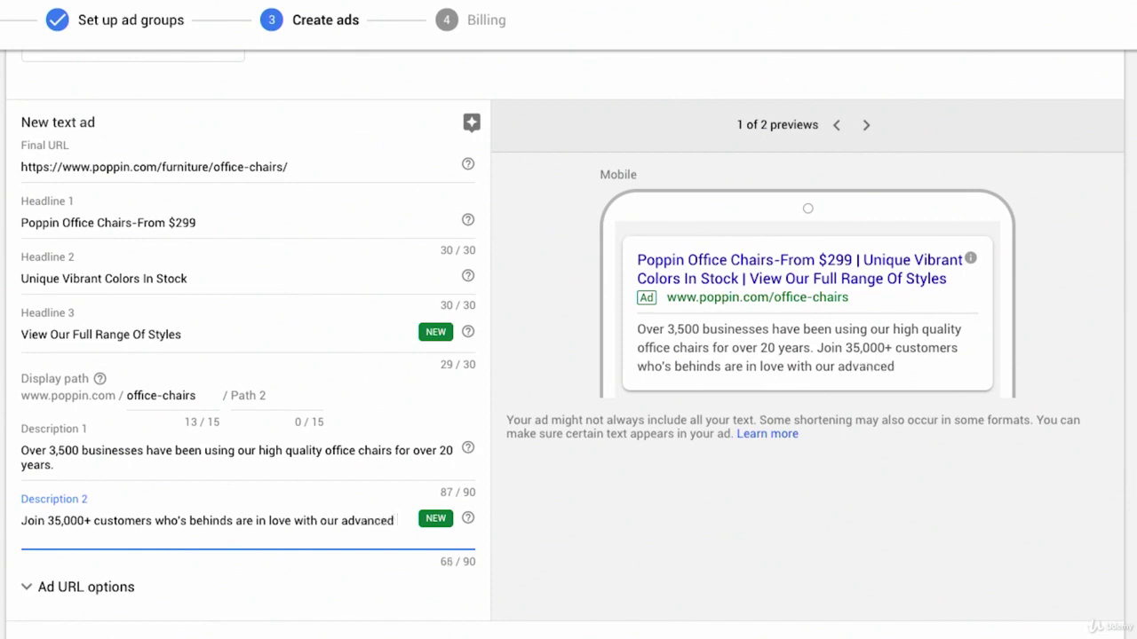
{"action": "type", "text": " cushioning technology."}
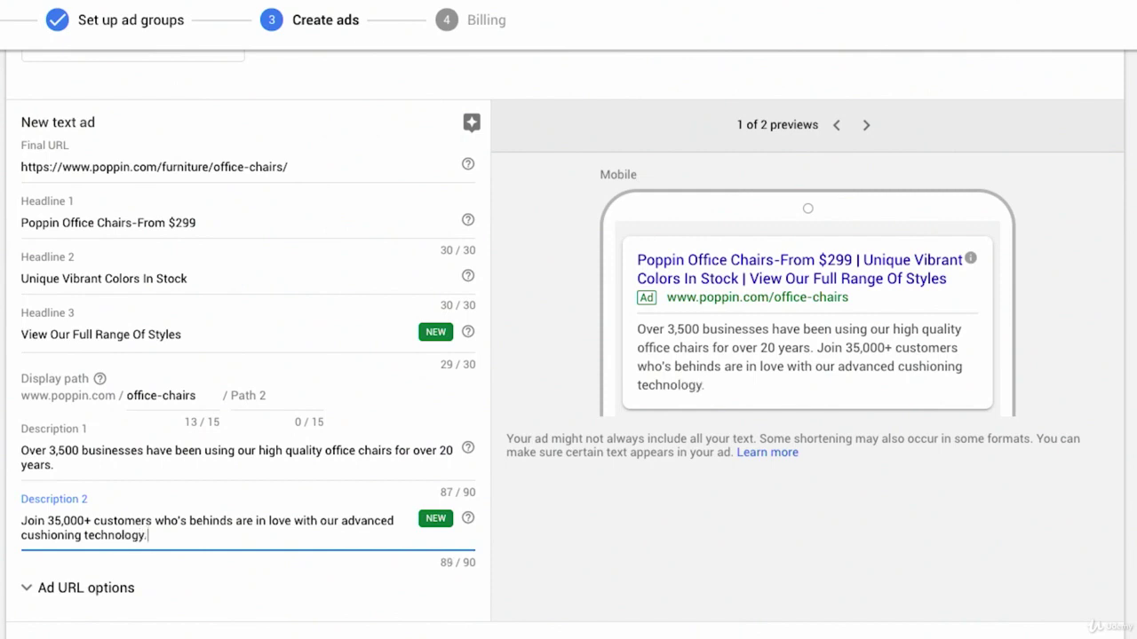
{"action": "left_click", "coordinate": [62, 519]}
Expand the ad URL options and review the tracking template, final URL suffix and custom parameter fields along with the completed ad
{"action": "left_click", "coordinate": [112, 586]}
{"action": "scroll", "coordinate": [112, 586], "scroll_direction": "down", "scroll_amount": 2}
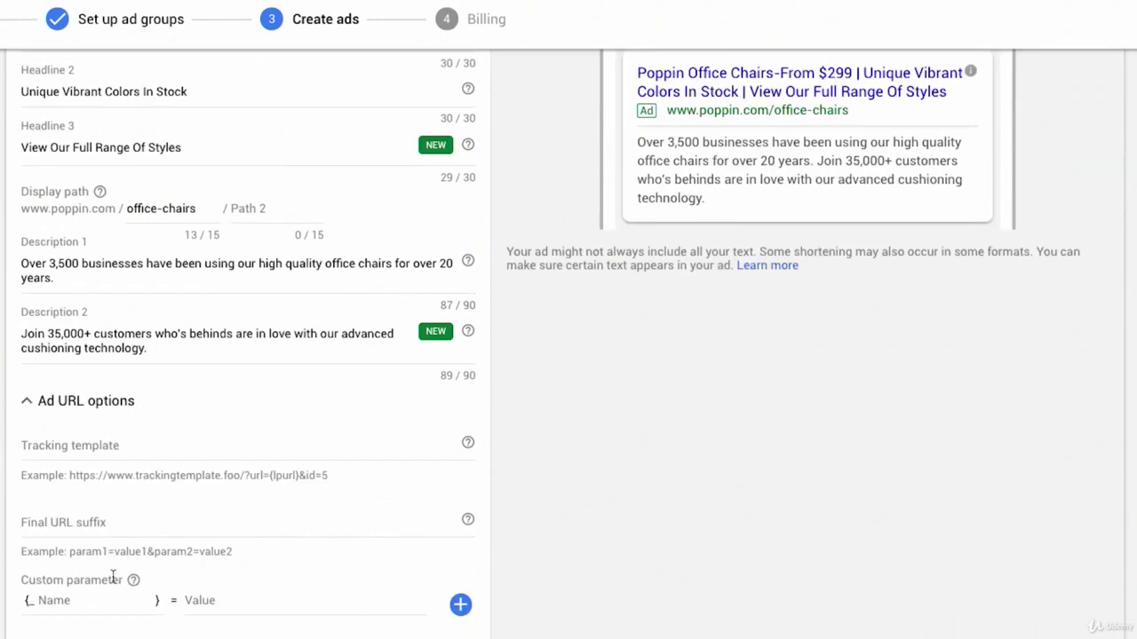
{"action": "scroll", "coordinate": [113, 579], "scroll_direction": "down", "scroll_amount": 1}
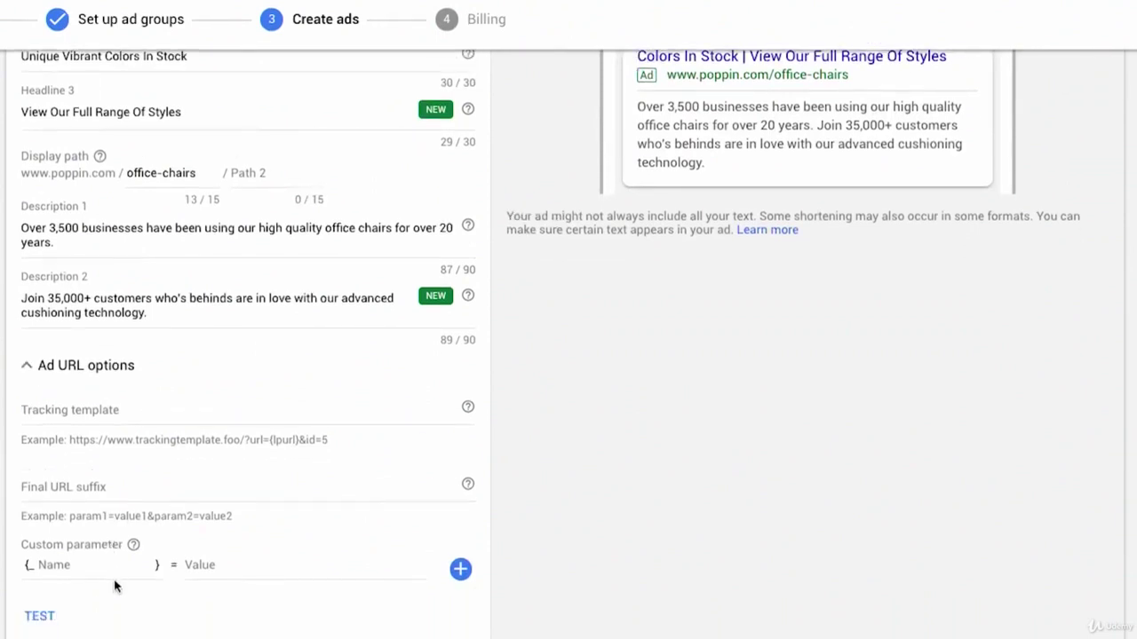
{"action": "scroll", "coordinate": [114, 585], "scroll_direction": "up", "scroll_amount": 1}
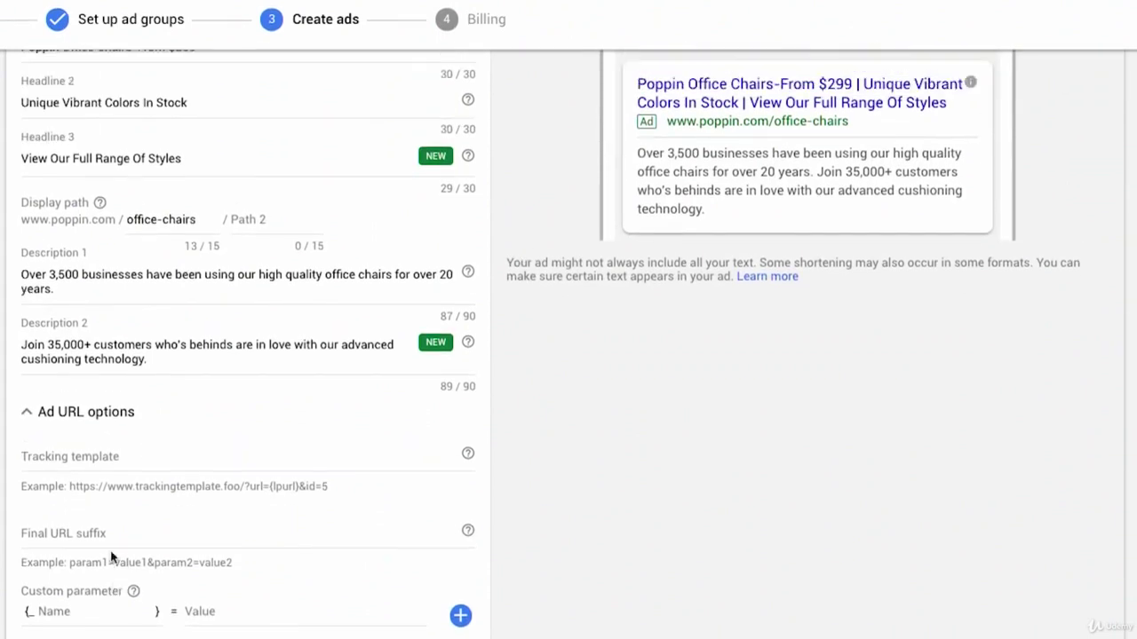
{"action": "scroll", "coordinate": [106, 515], "scroll_direction": "up", "scroll_amount": 5}
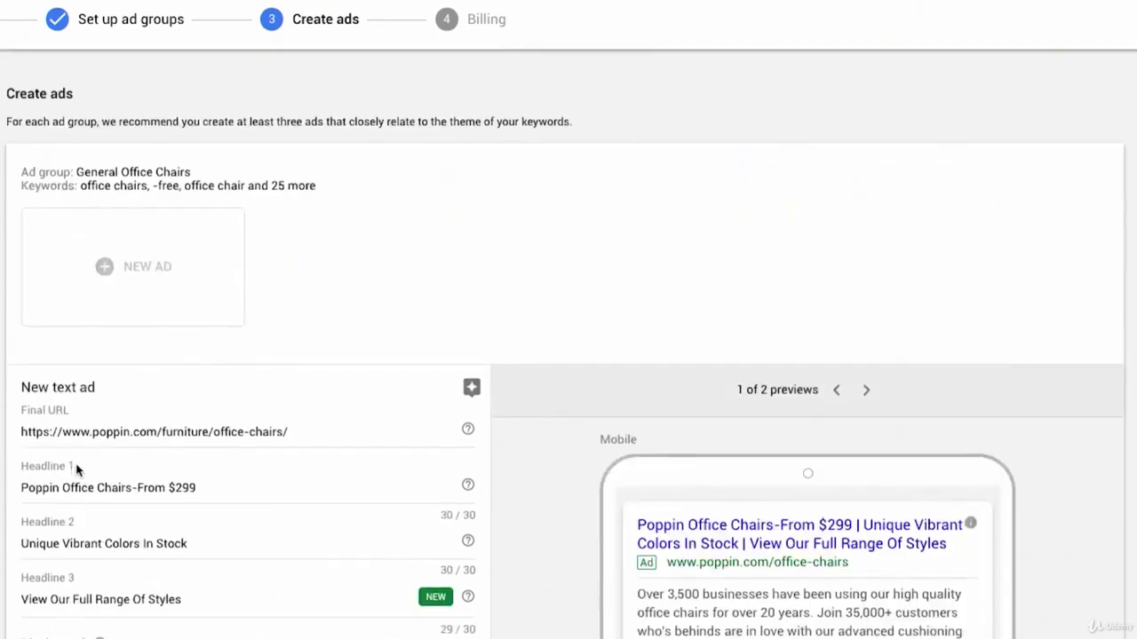
{"action": "scroll", "coordinate": [76, 471], "scroll_direction": "down", "scroll_amount": 5}
{"action": "scroll", "coordinate": [80, 475], "scroll_direction": "up", "scroll_amount": 5}
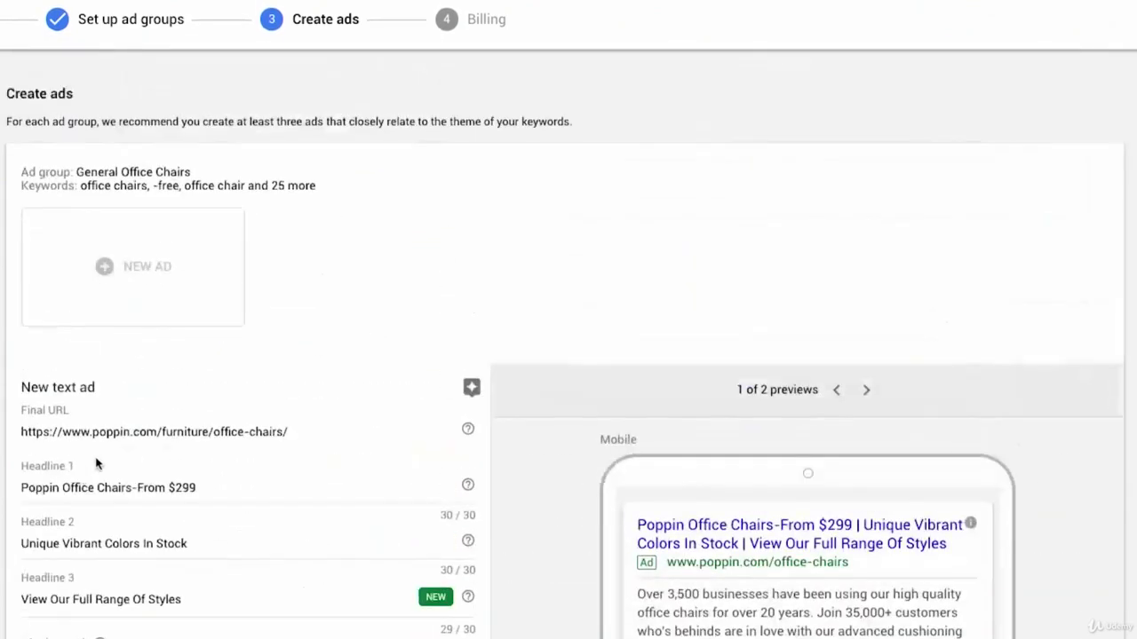
Compare the desktop and mobile previews of the text ad
{"action": "scroll", "coordinate": [479, 468], "scroll_direction": "down", "scroll_amount": 1}
{"action": "left_click", "coordinate": [866, 348]}
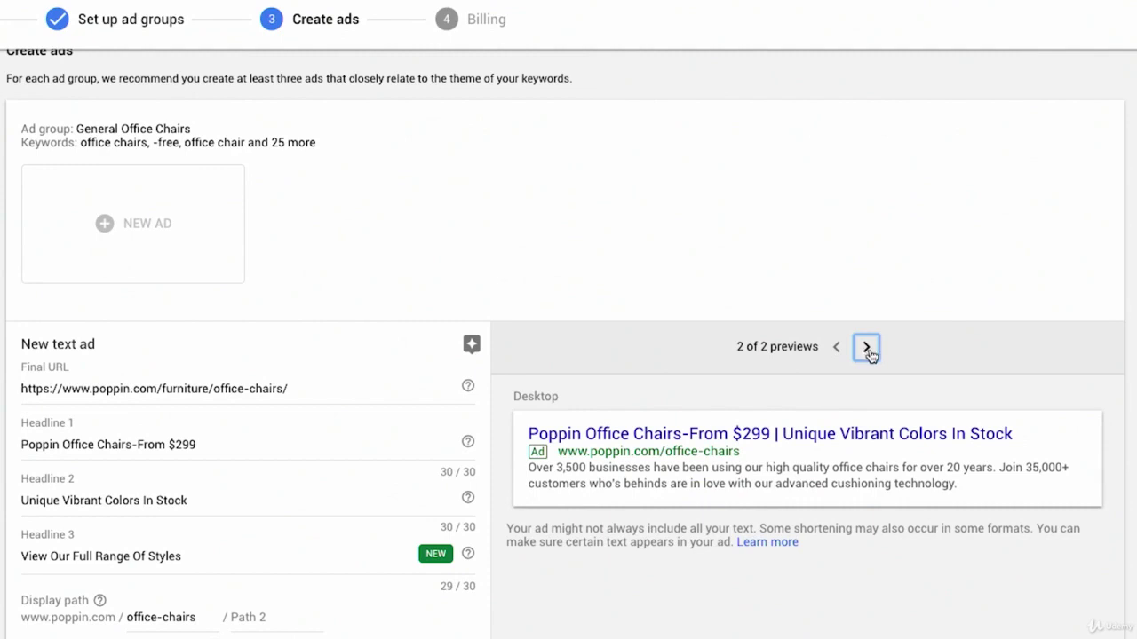
{"action": "left_click", "coordinate": [836, 348]}
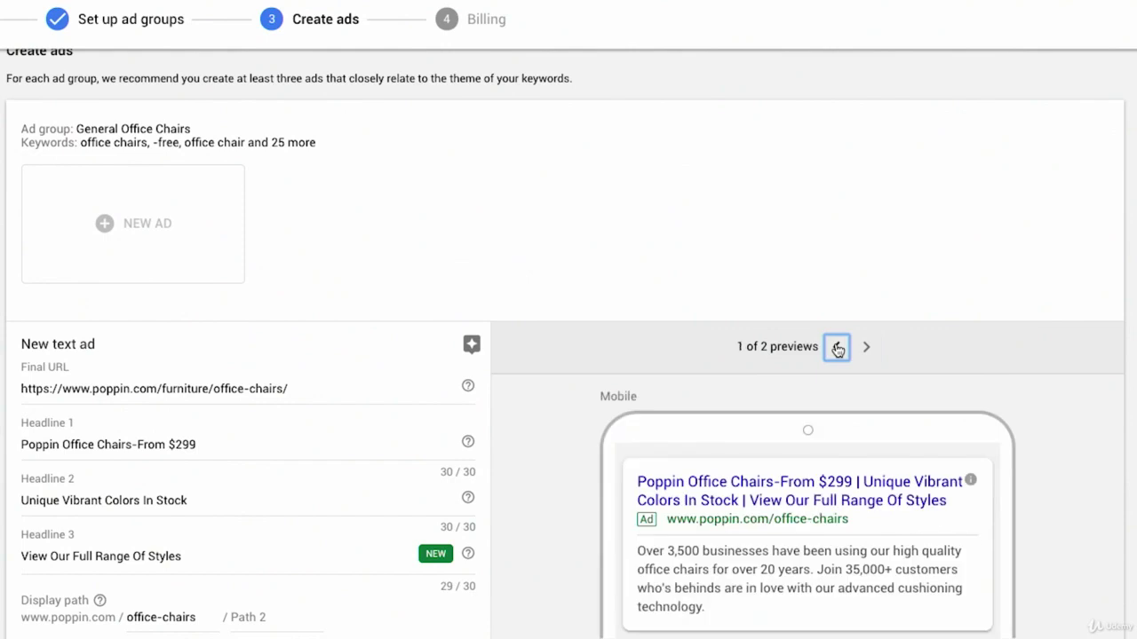
{"action": "scroll", "coordinate": [766, 477], "scroll_direction": "down", "scroll_amount": 3}
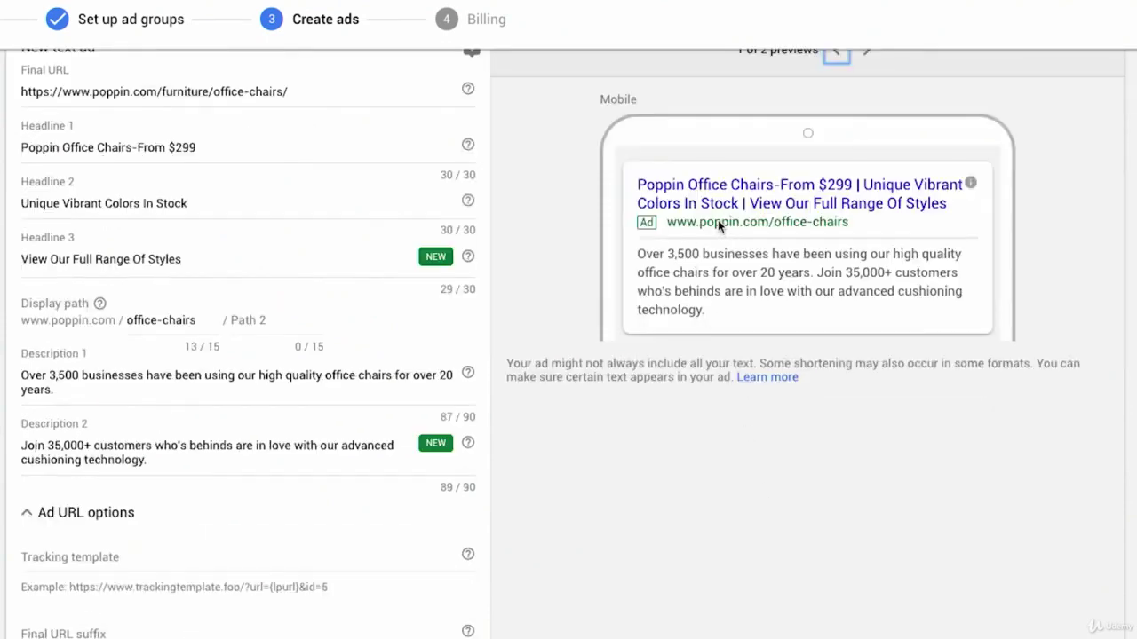
{"action": "scroll", "coordinate": [728, 297], "scroll_direction": "up", "scroll_amount": 3}
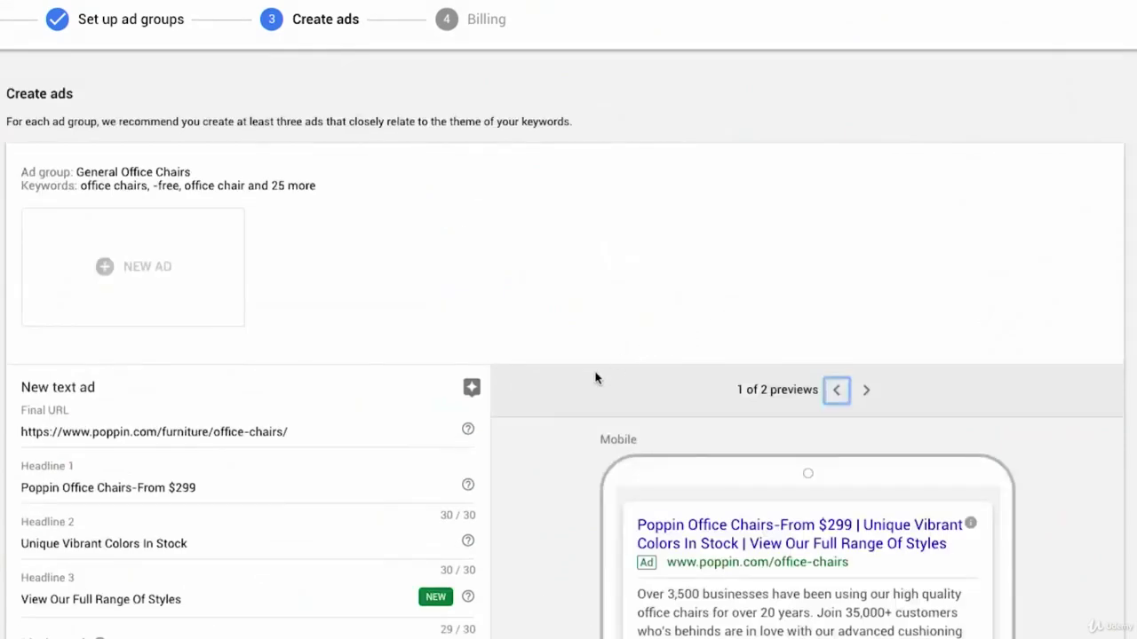
Open the example ads beside the new text ad for reference
{"action": "left_click", "coordinate": [472, 390]}
{"action": "scroll", "coordinate": [691, 466], "scroll_direction": "up", "scroll_amount": 3}
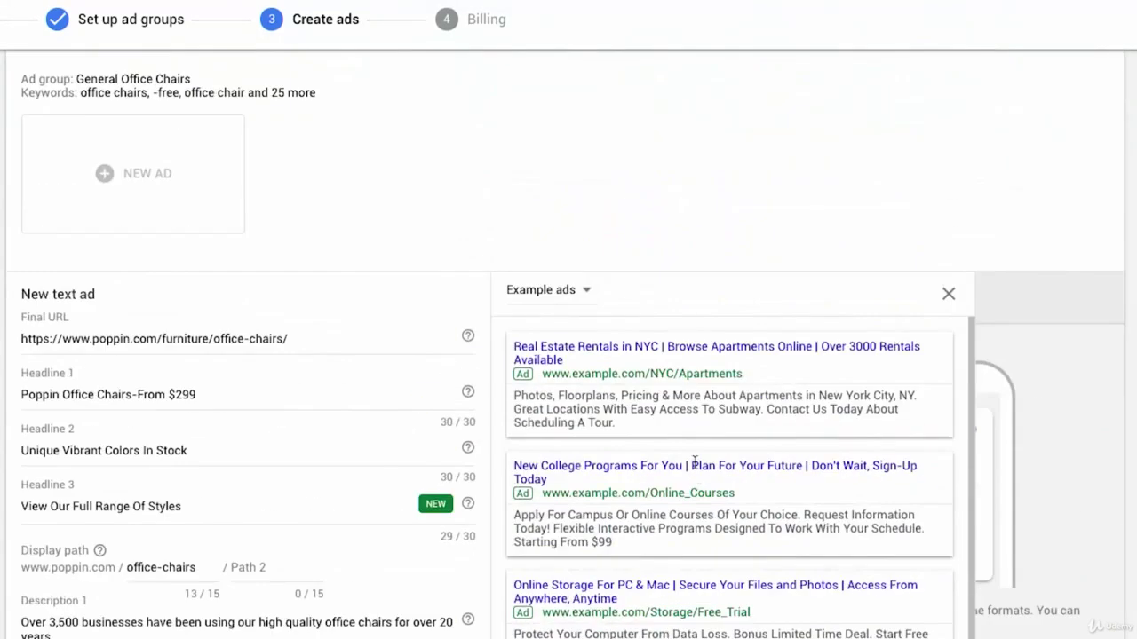
Close the example ads and finish the new text ad so it is added to the General Office Chairs ad group
{"action": "scroll", "coordinate": [695, 463], "scroll_direction": "down", "scroll_amount": 5}
{"action": "scroll", "coordinate": [826, 548], "scroll_direction": "up", "scroll_amount": 6}
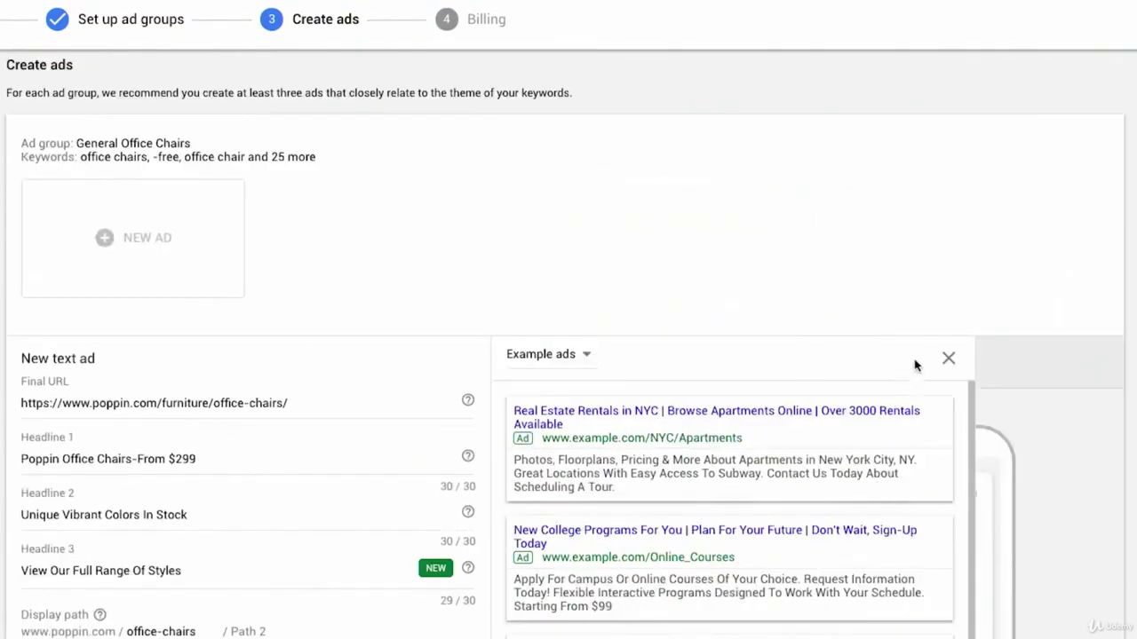
{"action": "left_click", "coordinate": [950, 359]}
{"action": "scroll", "coordinate": [914, 462], "scroll_direction": "down", "scroll_amount": 5}
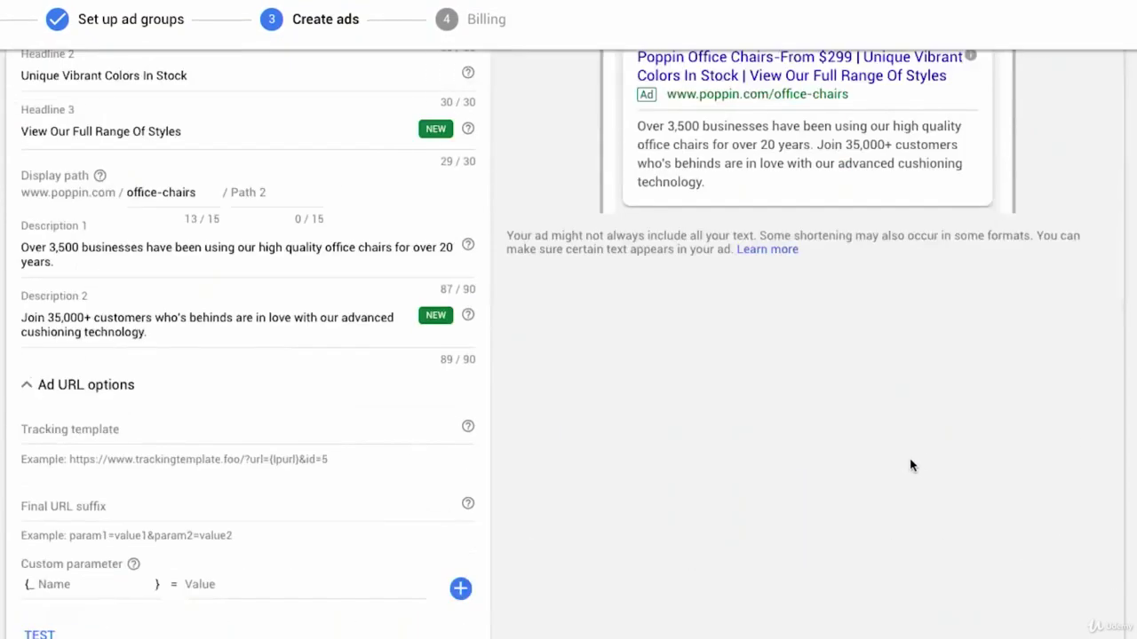
{"action": "scroll", "coordinate": [906, 464], "scroll_direction": "down", "scroll_amount": 1}
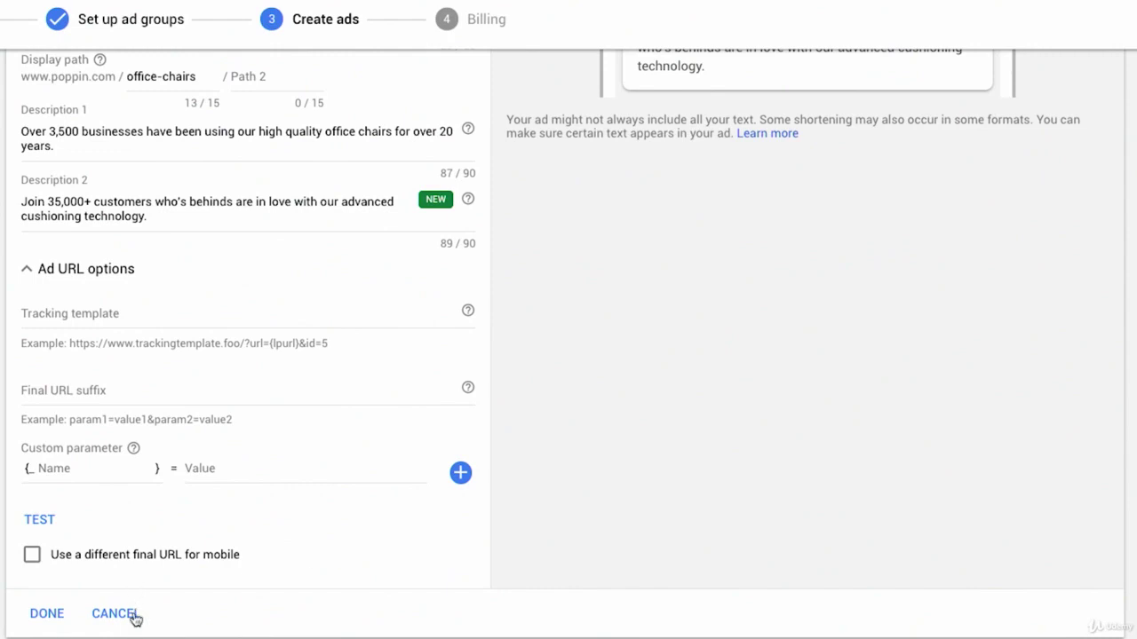
{"action": "left_click", "coordinate": [54, 620]}
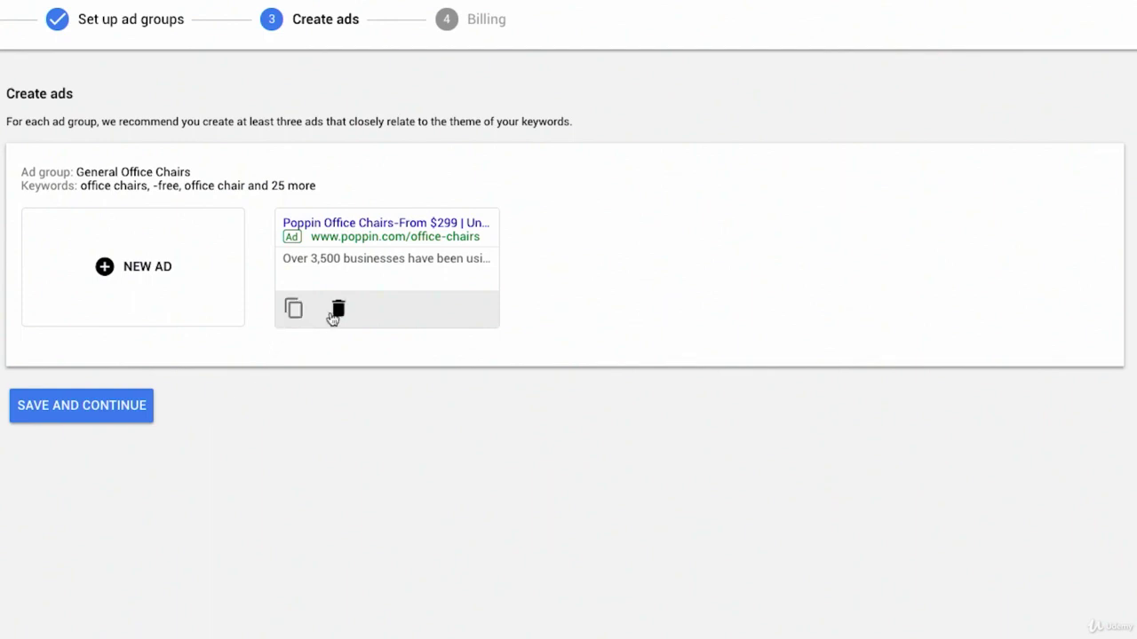
Add a second text ad from the prefilled content without Headlines 2 and 3, and delete the first ad with the complete headlines
{"action": "left_click", "coordinate": [127, 269]}
{"action": "scroll", "coordinate": [172, 323], "scroll_direction": "down", "scroll_amount": 3}
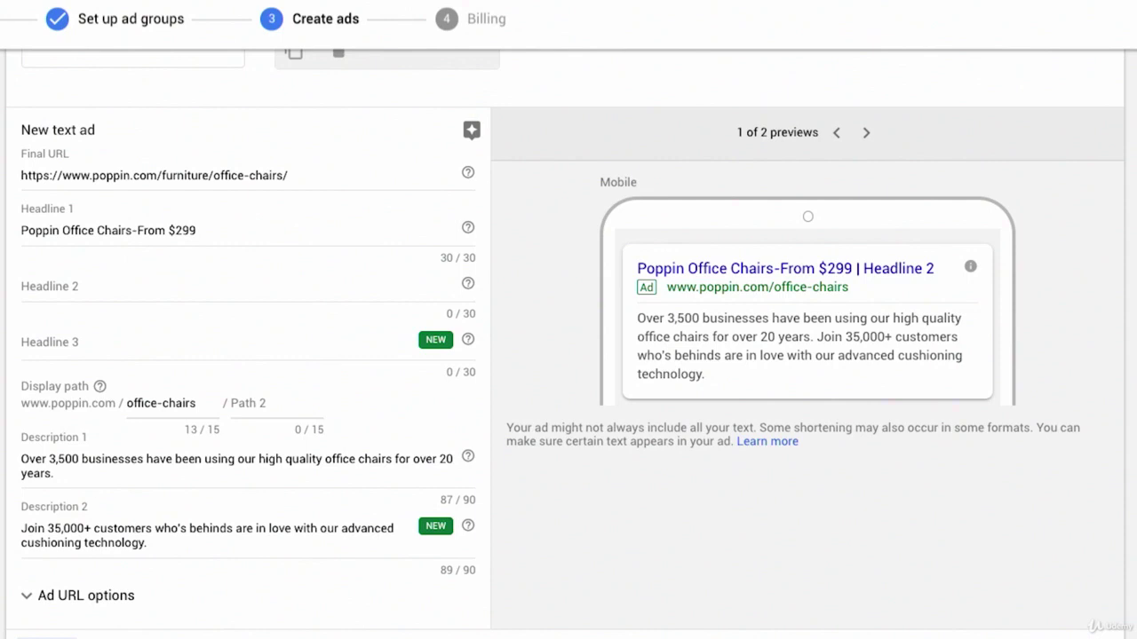
{"action": "left_click", "coordinate": [45, 638]}
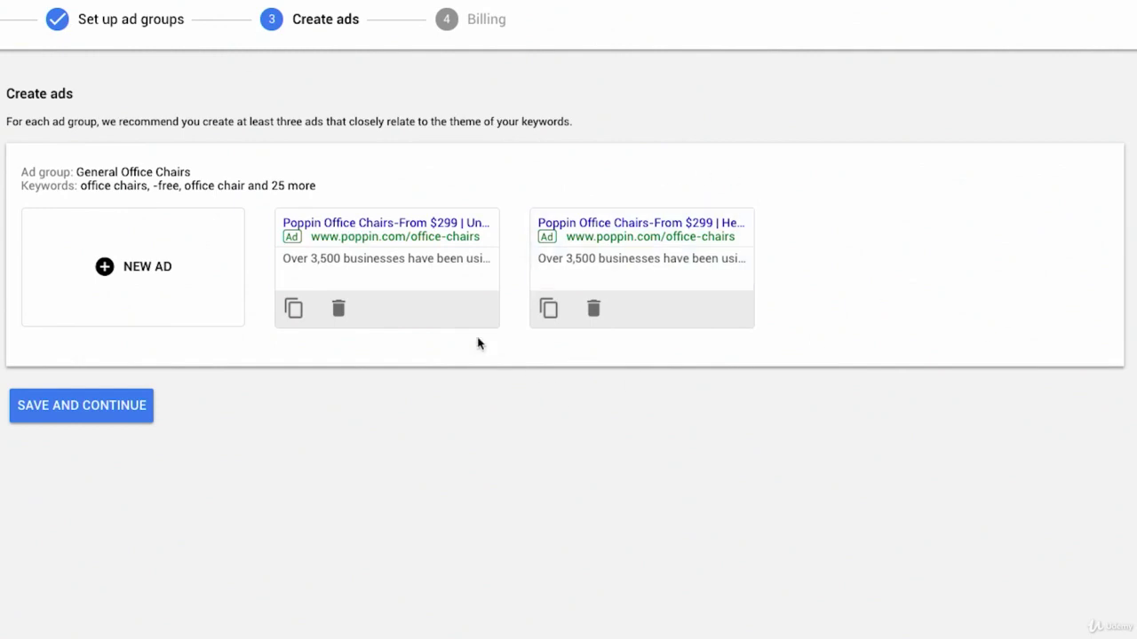
{"action": "left_click", "coordinate": [340, 309]}
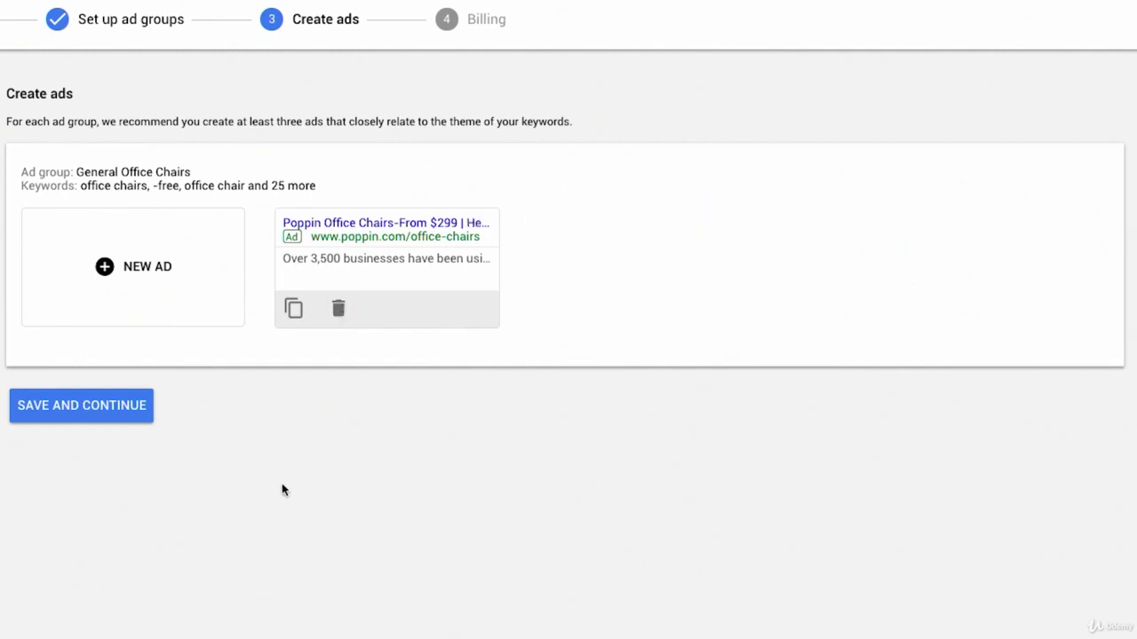